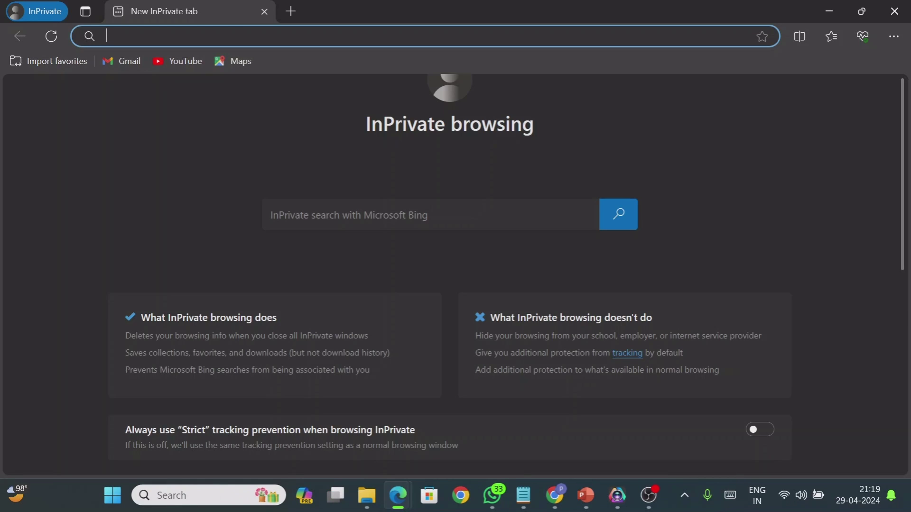
pyautogui.write('https://internship.aicte-india.org/internship-details.php?uid=SU5URVJOU0hJUF8xNjE1MTkyNjk0NjA0NWUyNzZiNTU4NA==')
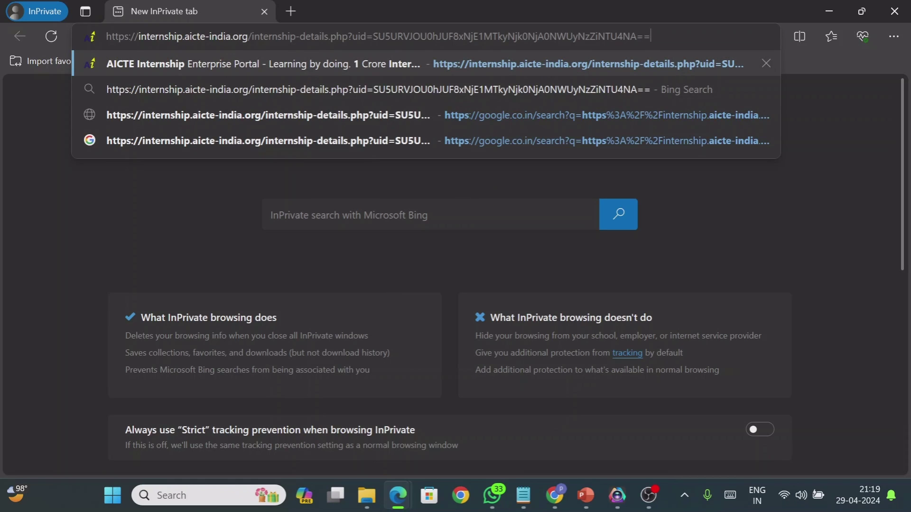
pyautogui.press('Return')
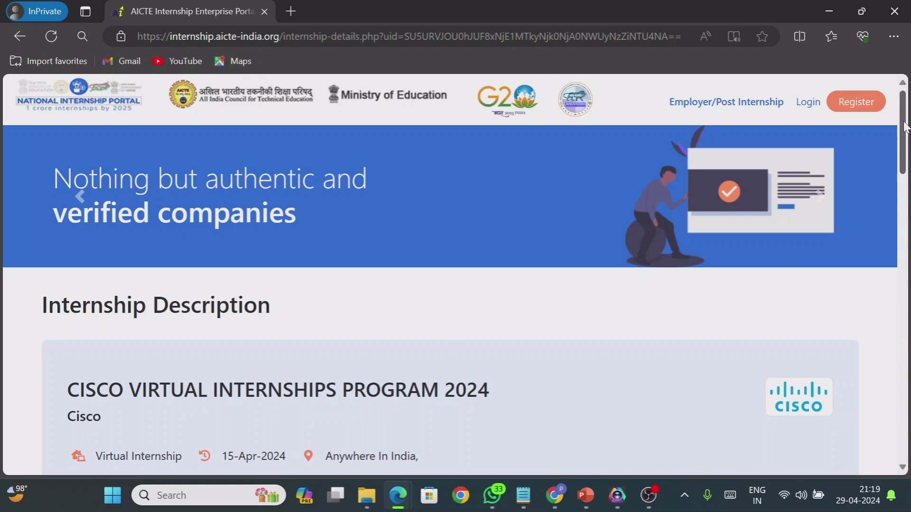
pyautogui.scroll(-5, 904, 126)
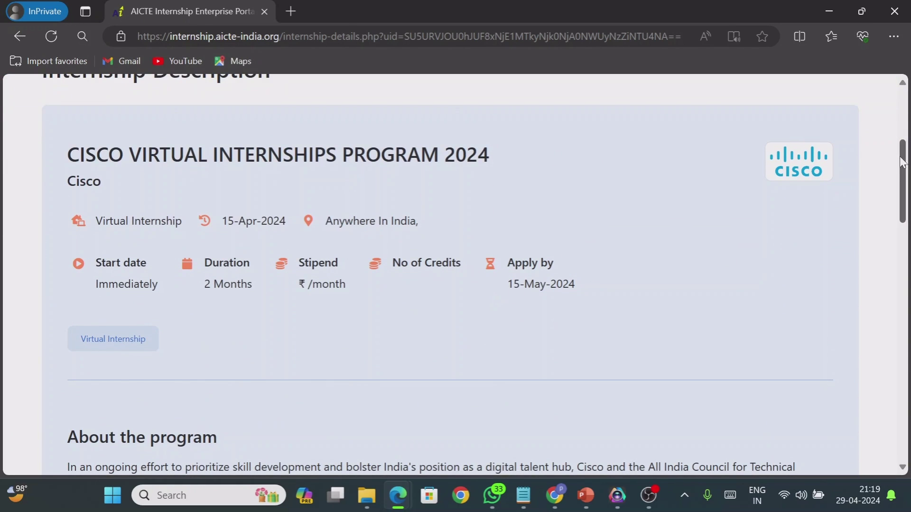
pyautogui.scroll(-8, 903, 161)
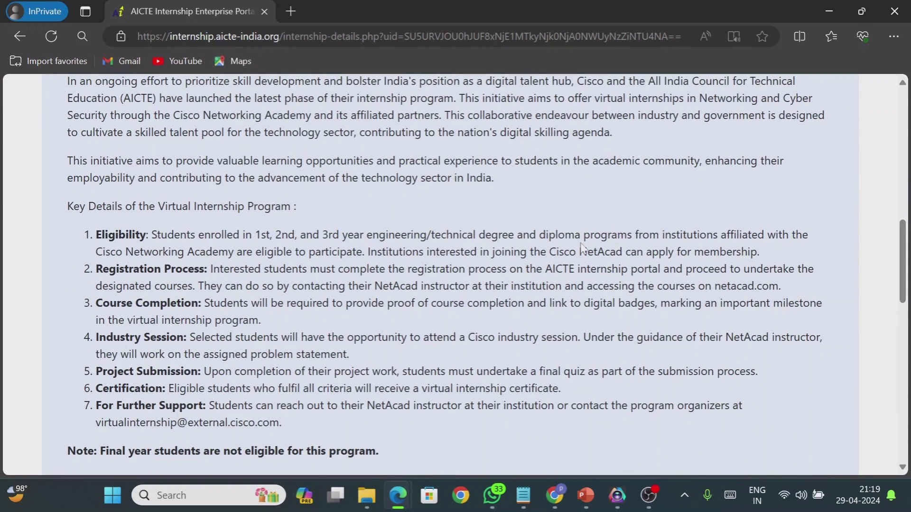
pyautogui.moveTo(903, 265); pyautogui.dragTo(903, 308)
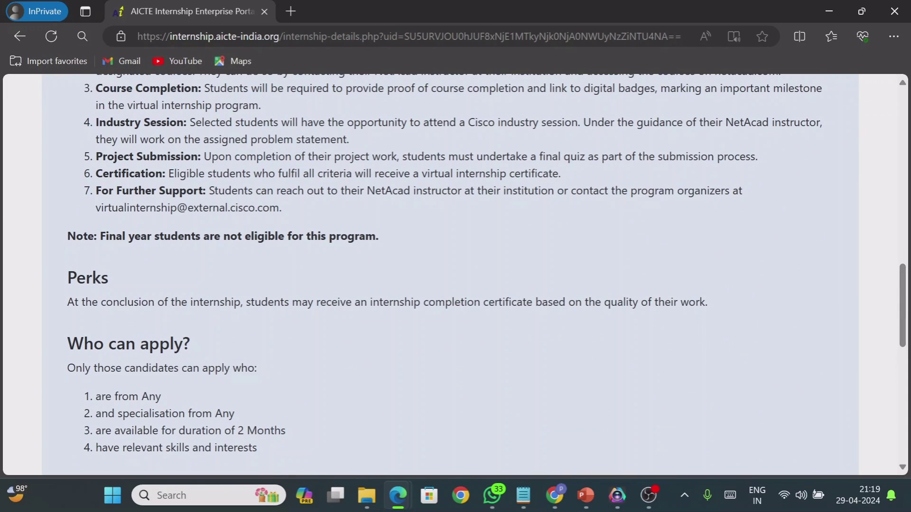
pyautogui.moveTo(905, 300); pyautogui.dragTo(905, 365)
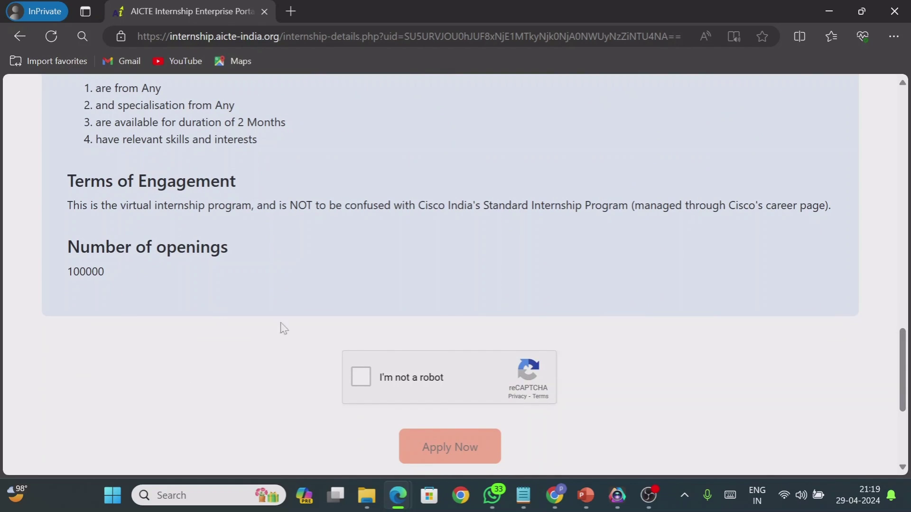
# Step: Complete the robot check, apply for the Cisco internship, and confirm logging in as a student
pyautogui.click(359, 378)
pyautogui.click(434, 438)
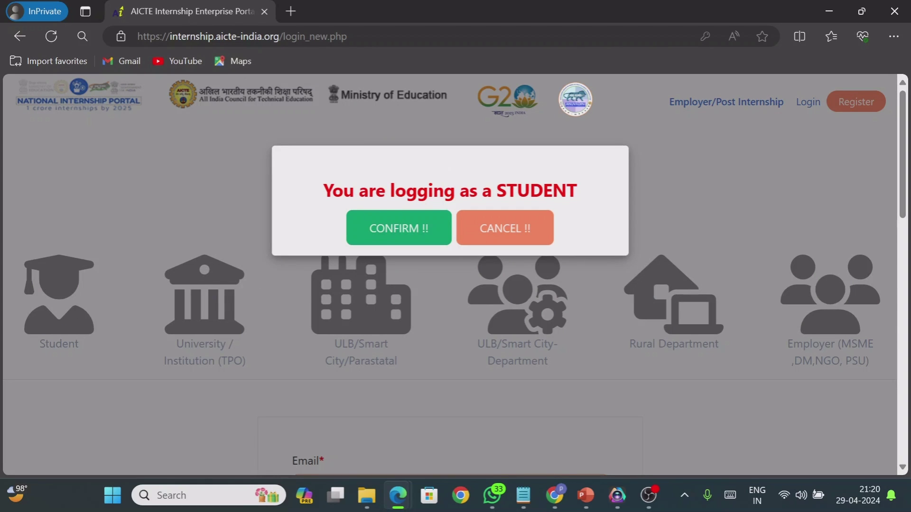
pyautogui.click(397, 232)
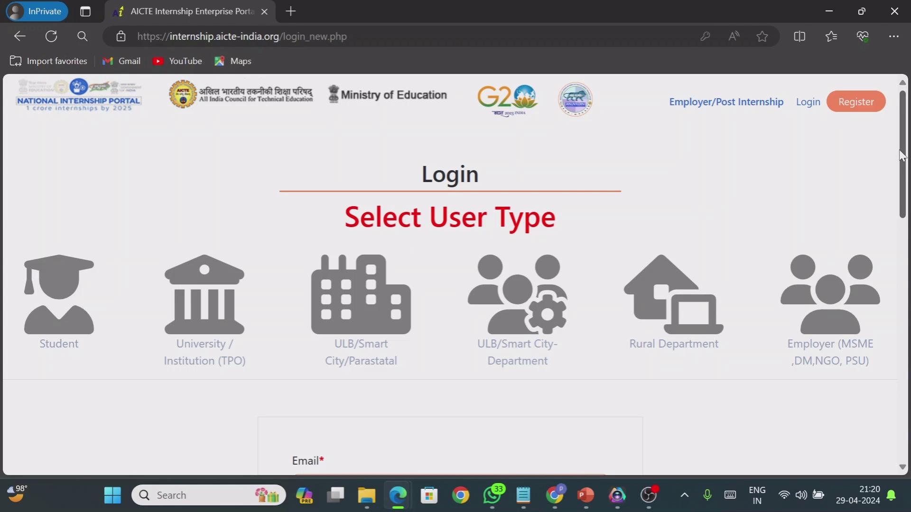
# Step: Look over the login form and go to the new-user registration page
pyautogui.moveTo(902, 156); pyautogui.dragTo(903, 232)
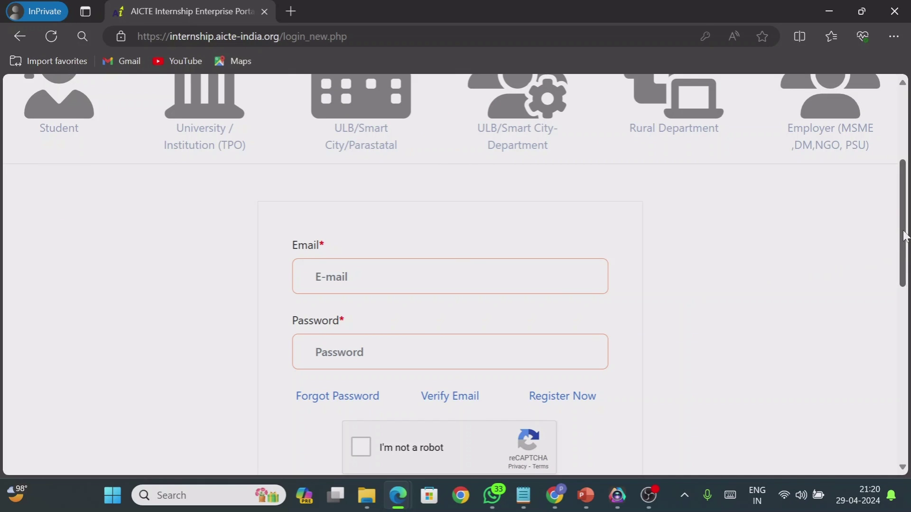
pyautogui.scroll(5, 905, 235)
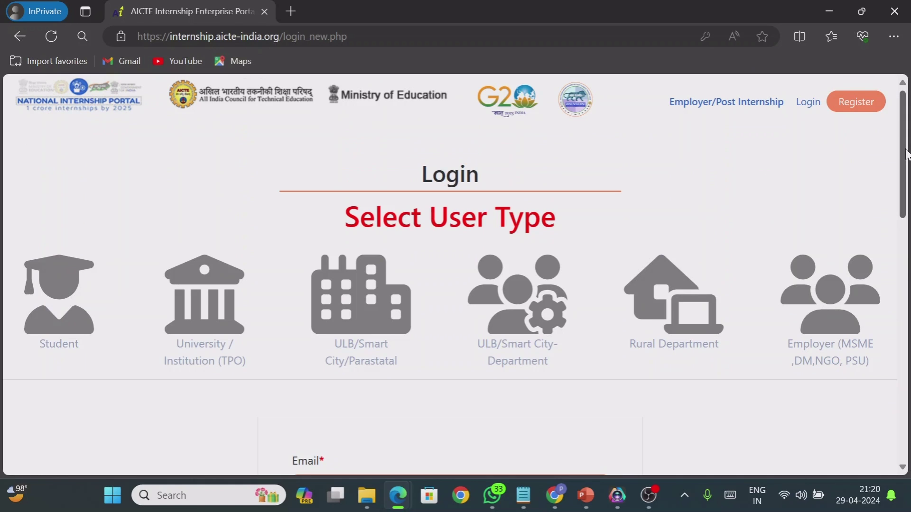
pyautogui.moveTo(906, 155); pyautogui.dragTo(906, 236)
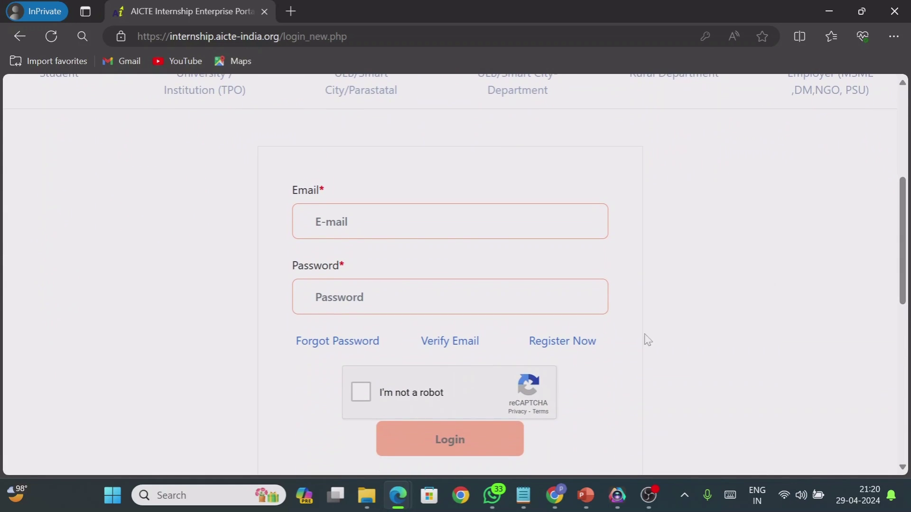
pyautogui.click(560, 342)
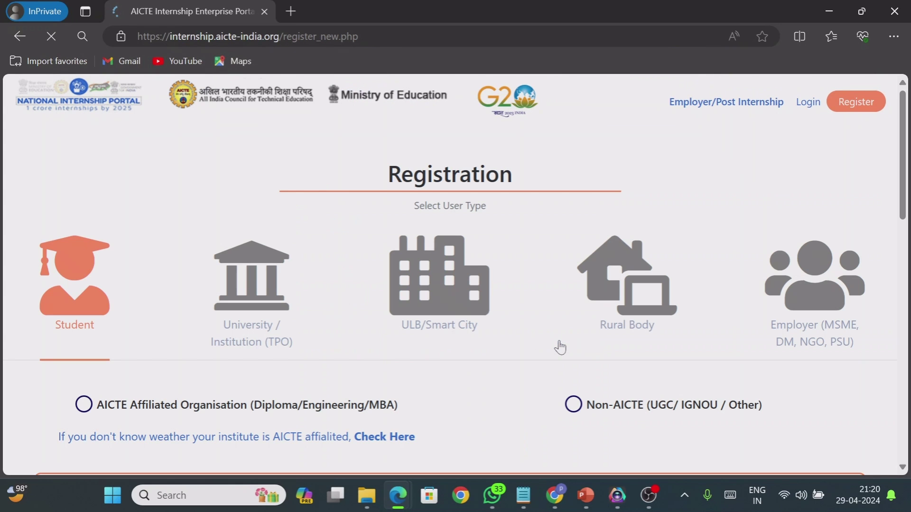
# Step: Register as a student of an AICTE Affiliated Organisation (Diploma/Engineering/MBA) and set the institute lookup to search by Institute Name
pyautogui.scroll(-1, 906, 132)
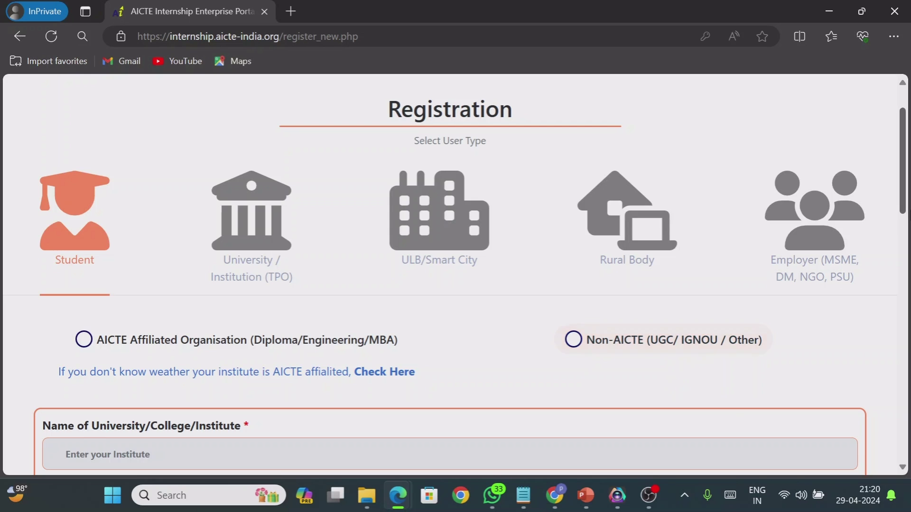
pyautogui.scroll(-3, 904, 197)
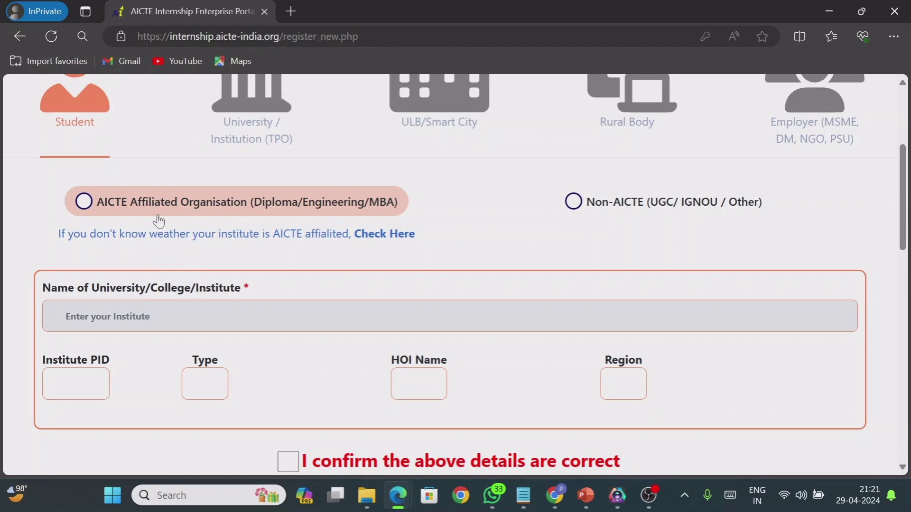
pyautogui.click(84, 202)
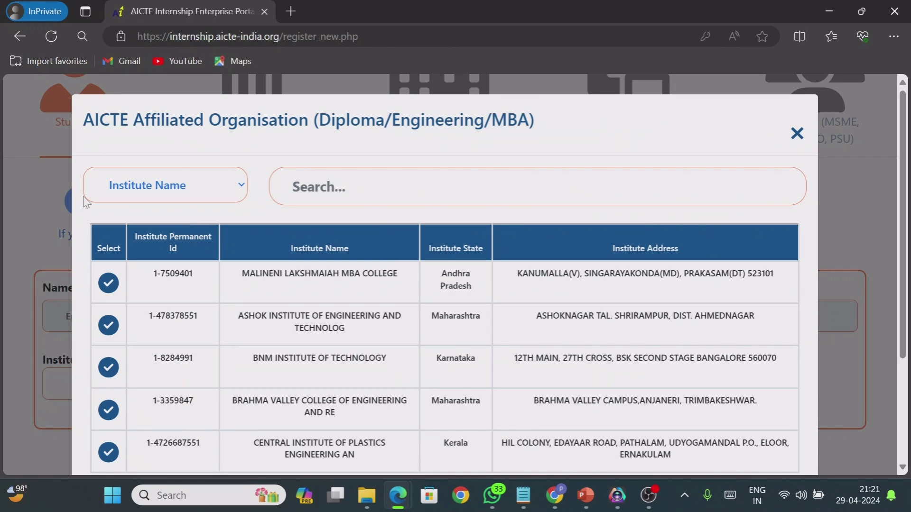
pyautogui.click(156, 185)
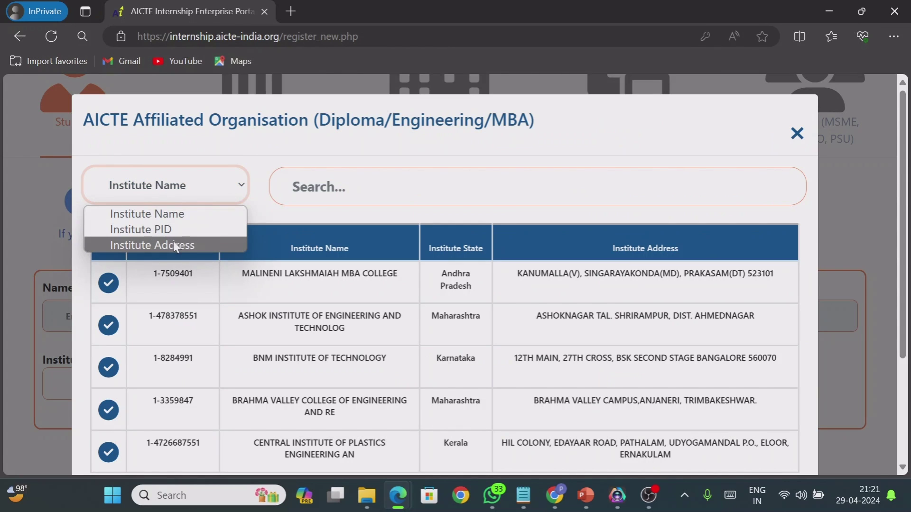
pyautogui.click(197, 214)
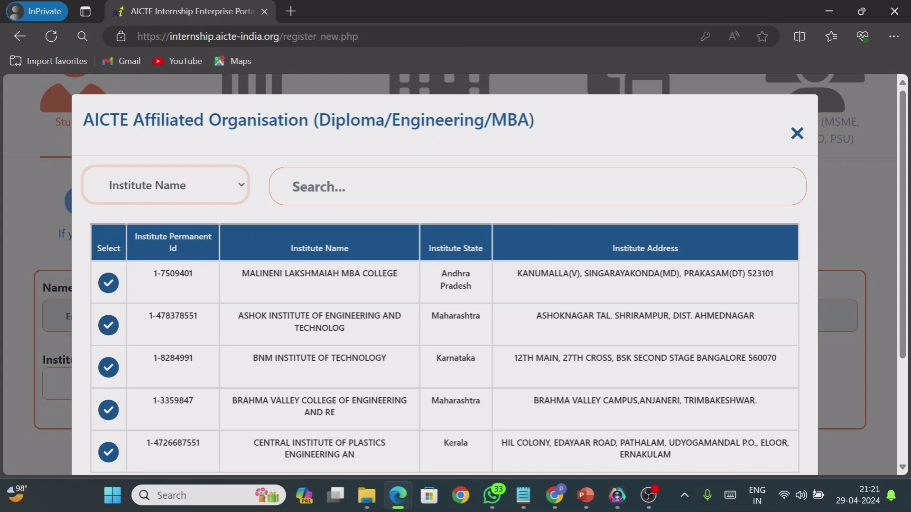
# Step: Search for "anurag group", select ANURAG GROUP OF INSTITUTIONS as the institute, and confirm that its details are correct
pyautogui.click(304, 186)
pyautogui.write('anurag')
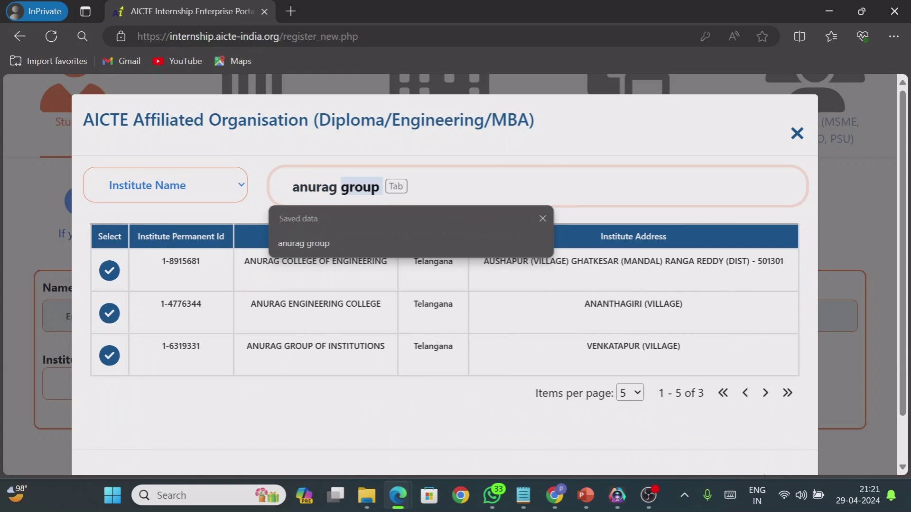
pyautogui.press('Tab')
pyautogui.click(122, 279)
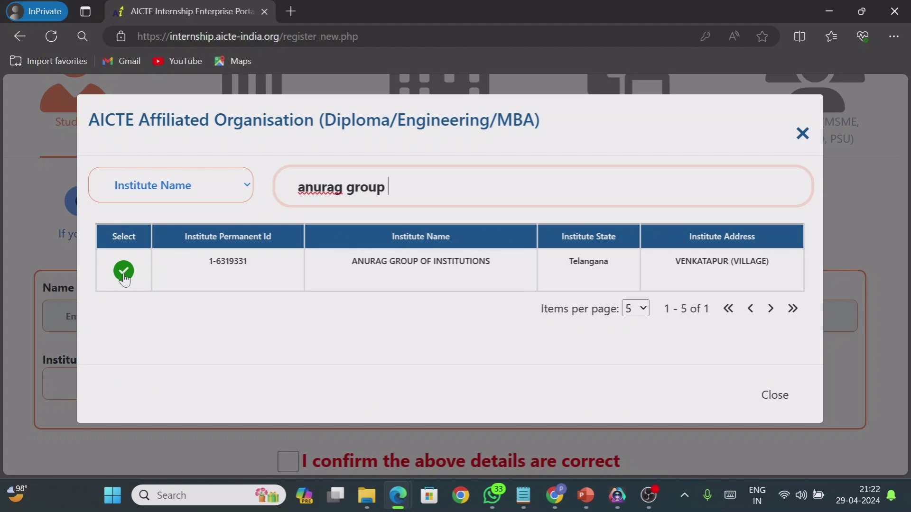
pyautogui.click(125, 274)
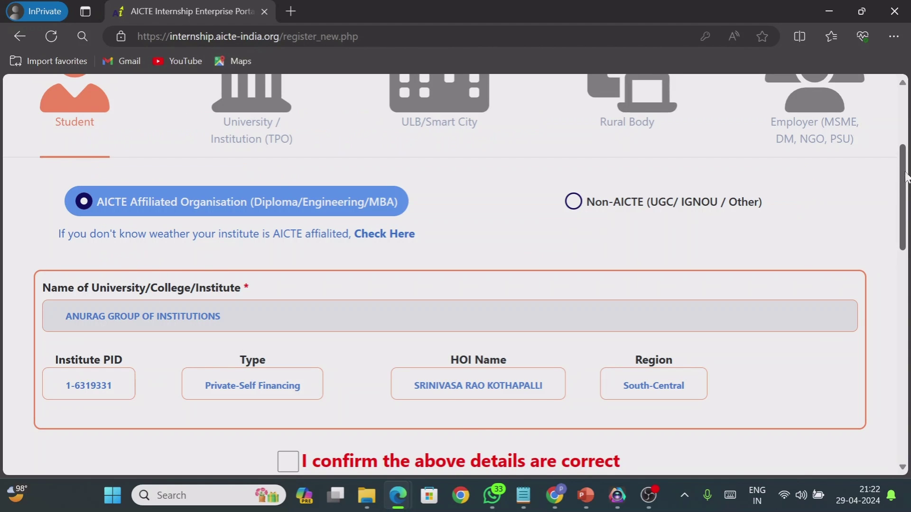
pyautogui.moveTo(901, 177); pyautogui.dragTo(904, 221)
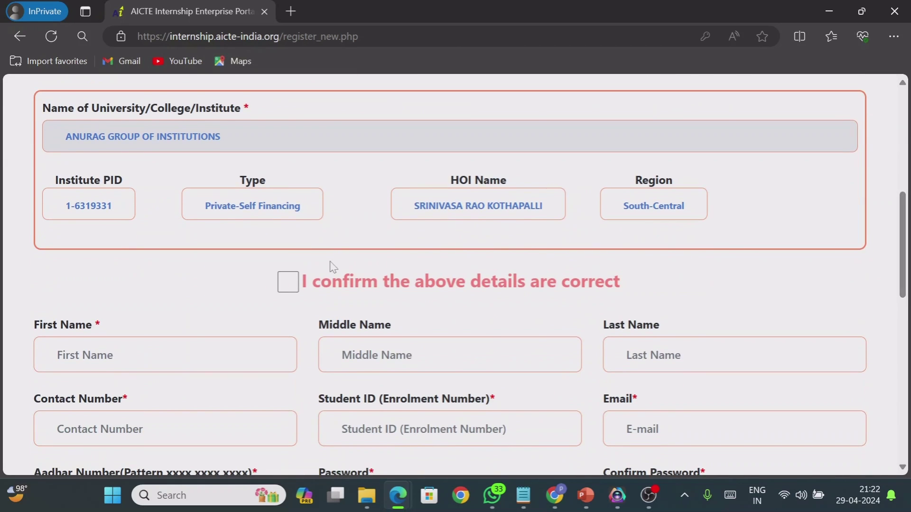
pyautogui.click(285, 288)
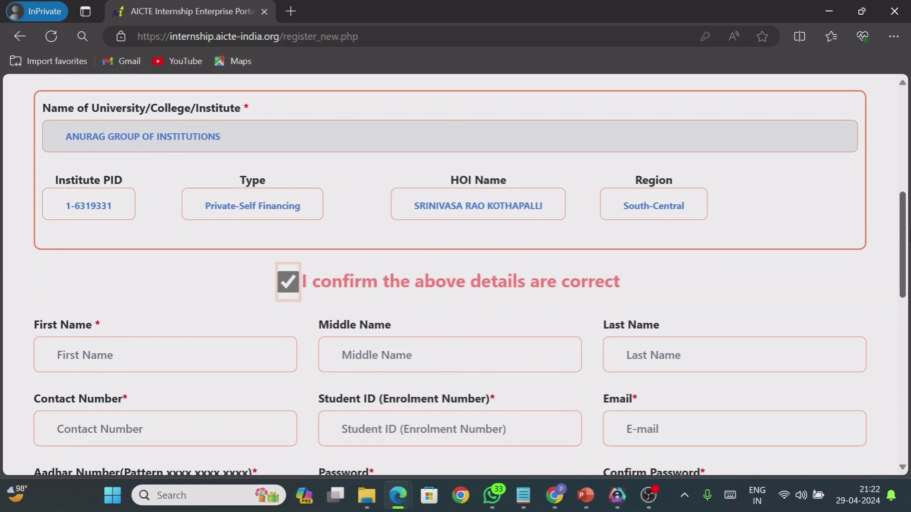
# Step: Review the personal detail fields of the registration form and check the Email field, leaving it blank
pyautogui.moveTo(907, 223); pyautogui.dragTo(904, 246)
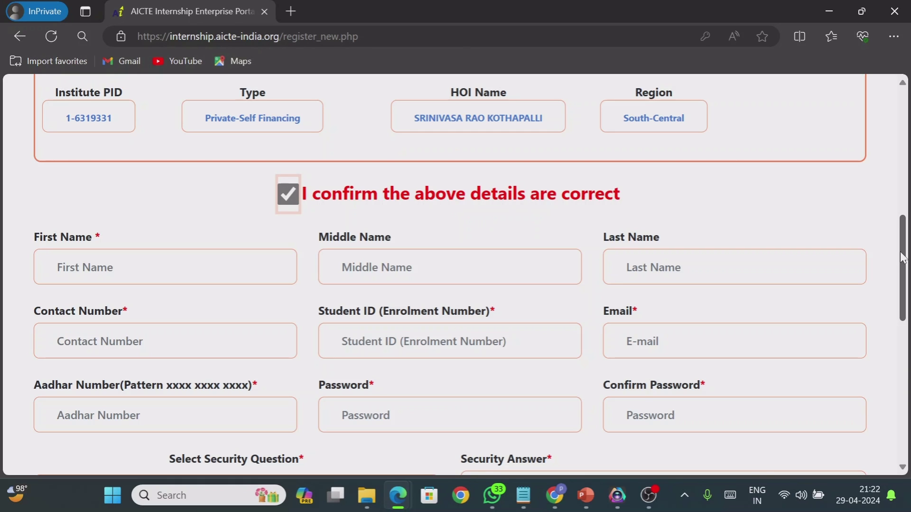
pyautogui.scroll(-3, 903, 259)
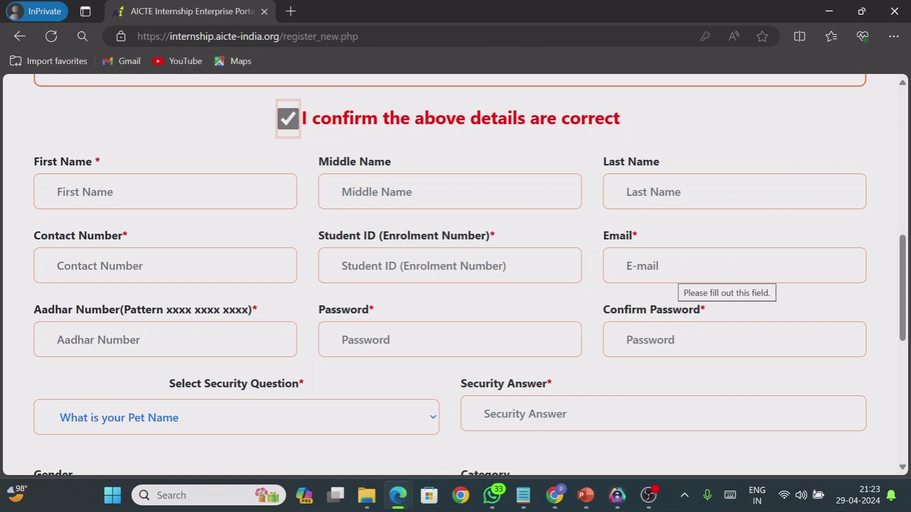
pyautogui.click(665, 266)
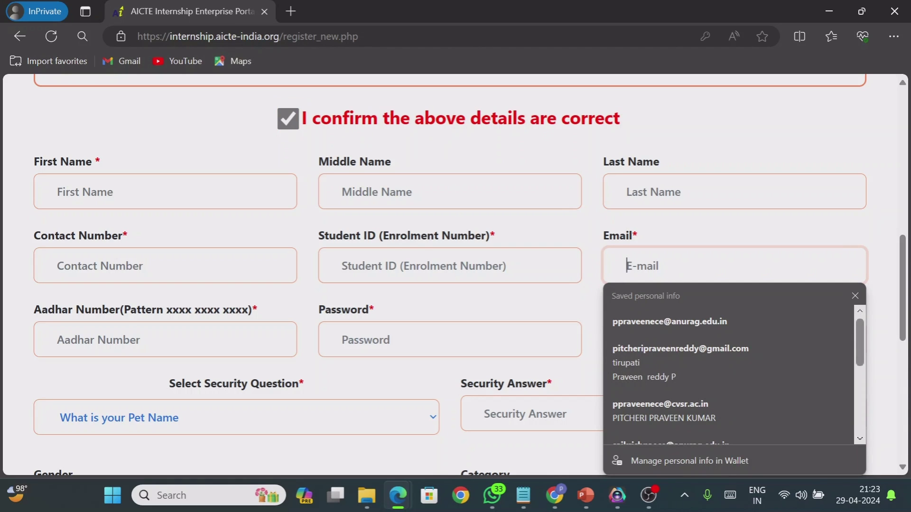
pyautogui.click(855, 297)
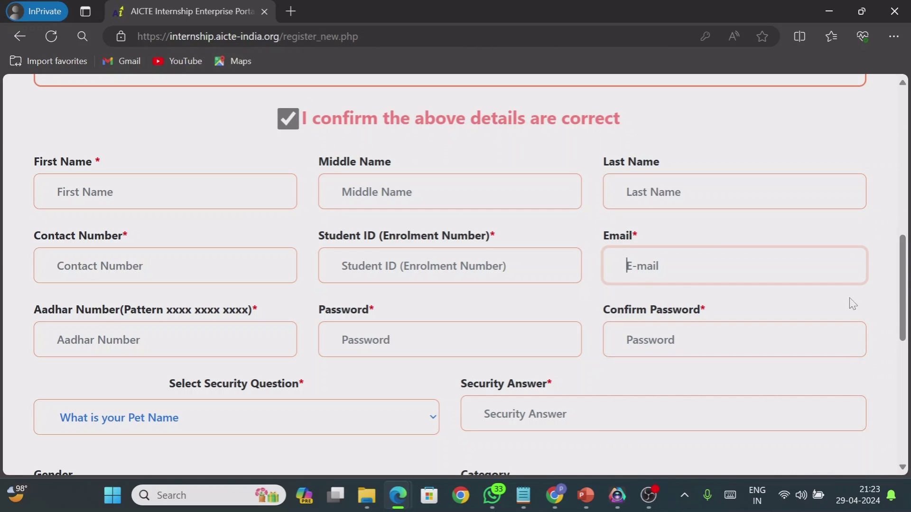
# Step: Choose "What is your Pet Name" as the security question and check the Security Answer field without filling it in
pyautogui.moveTo(905, 290); pyautogui.dragTo(905, 303)
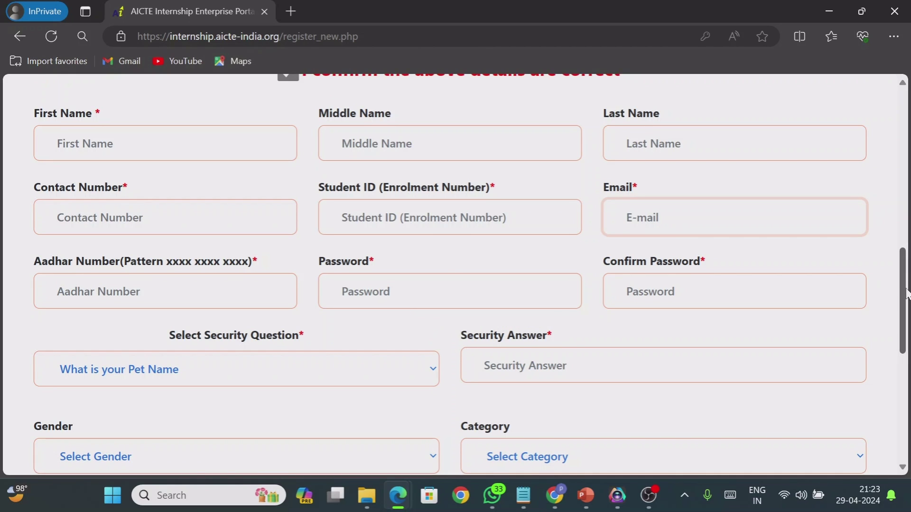
pyautogui.scroll(-2, 906, 300)
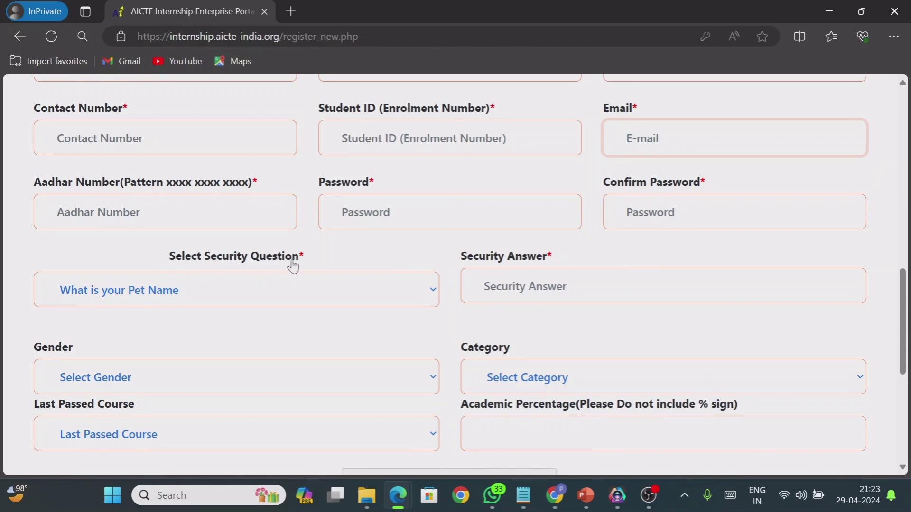
pyautogui.click(277, 291)
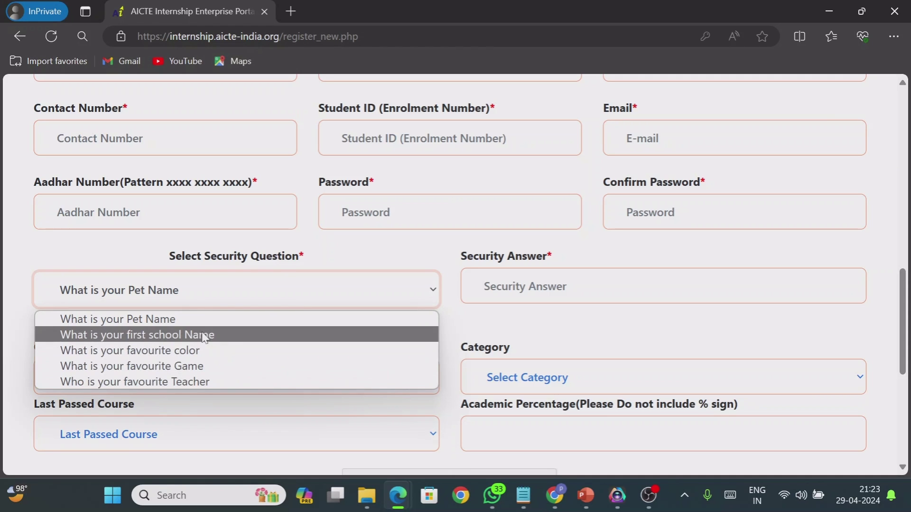
pyautogui.click(175, 320)
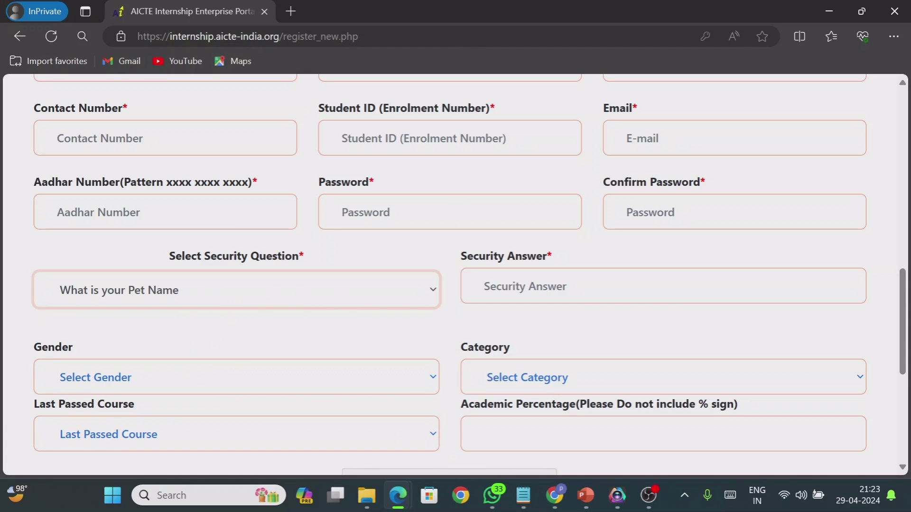
pyautogui.click(467, 292)
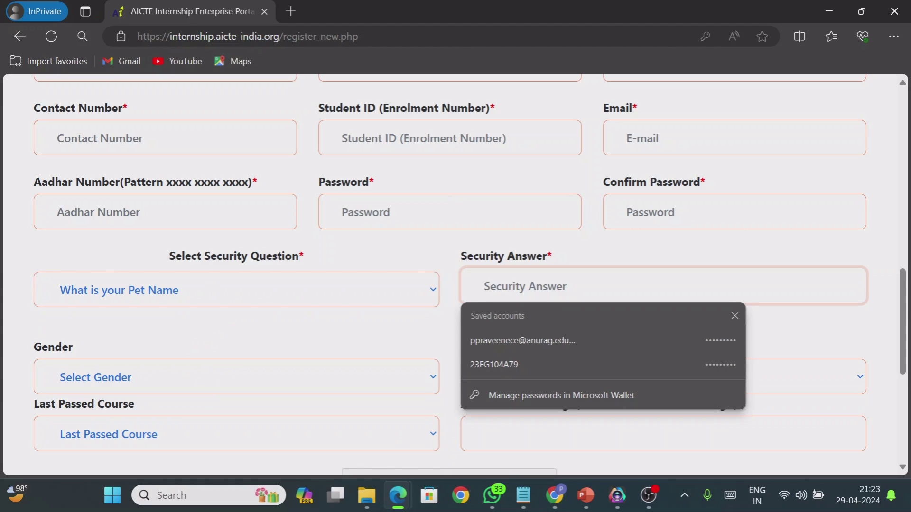
pyautogui.click(632, 253)
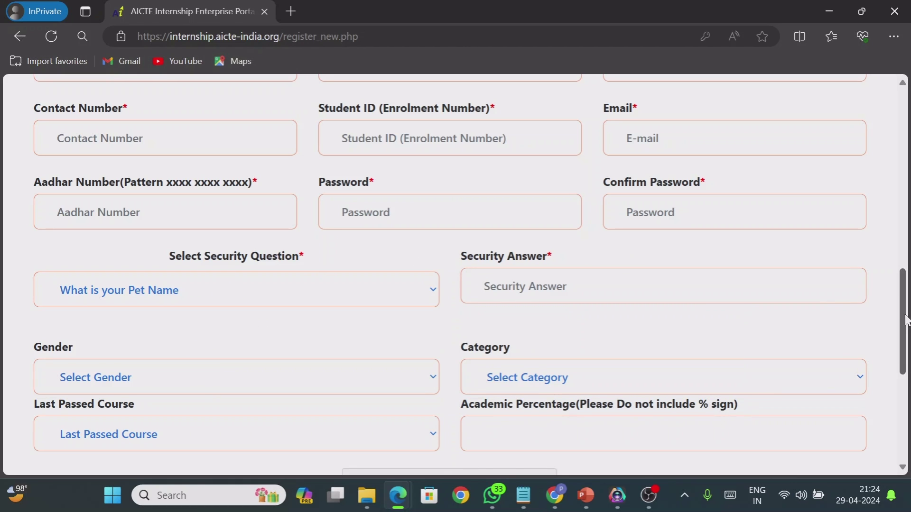
# Step: Examine the Gender options and the remaining fields at the end of the registration form without choosing anything
pyautogui.moveTo(906, 304); pyautogui.dragTo(906, 334)
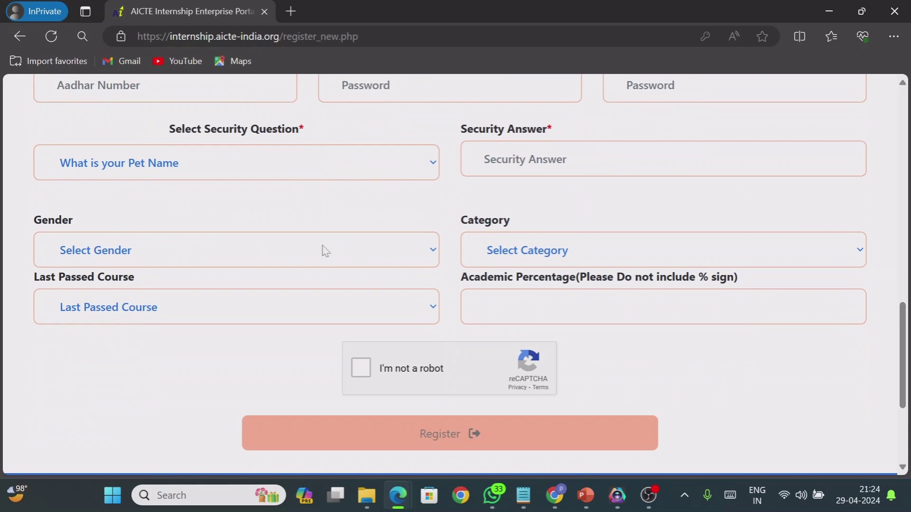
pyautogui.click(284, 251)
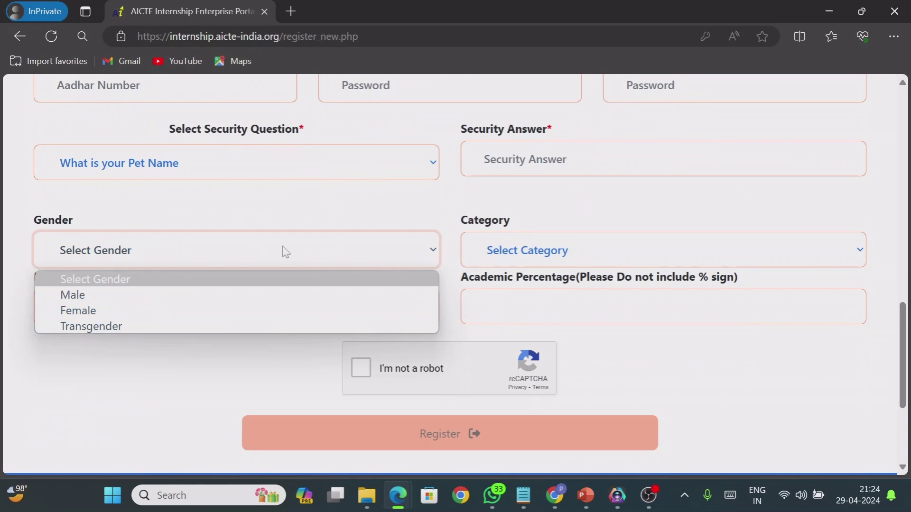
pyautogui.click(327, 222)
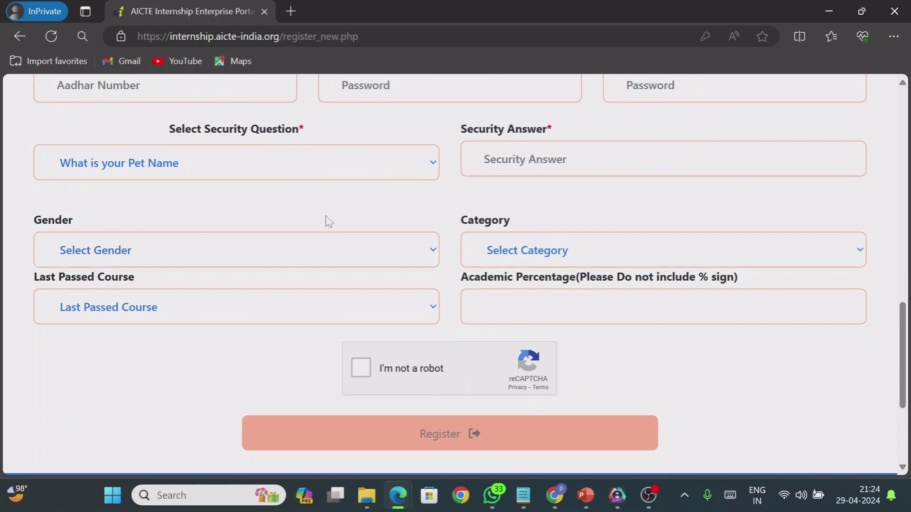
# Step: Try the SC category in place of General and check the Caste Certificate upload without choosing a file
pyautogui.click(552, 262)
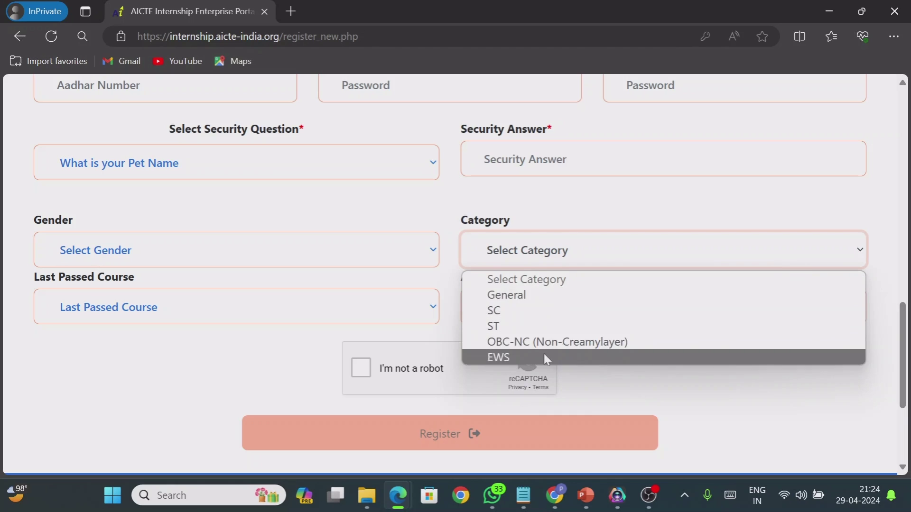
pyautogui.click(555, 295)
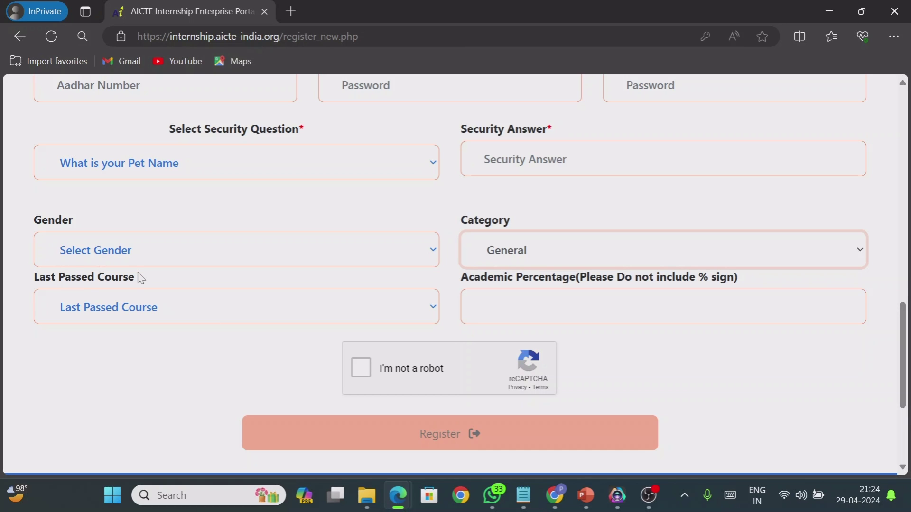
pyautogui.click(569, 258)
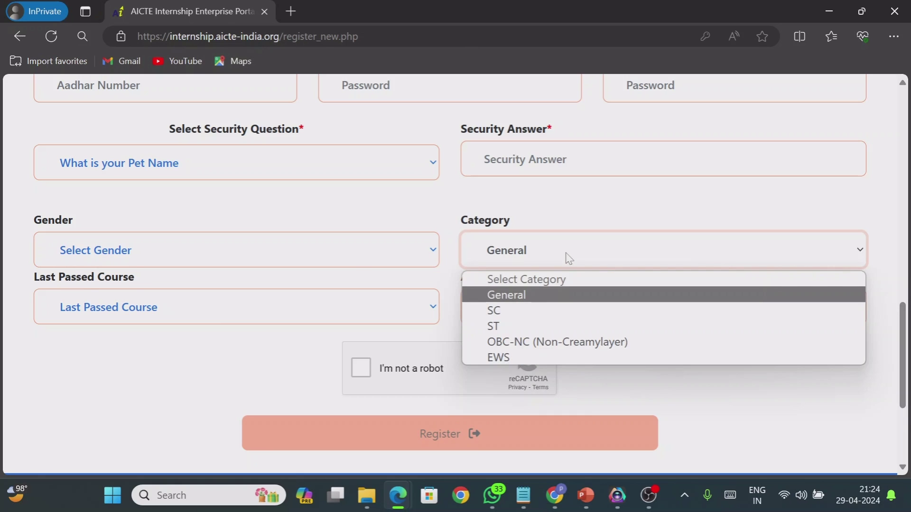
pyautogui.click(516, 318)
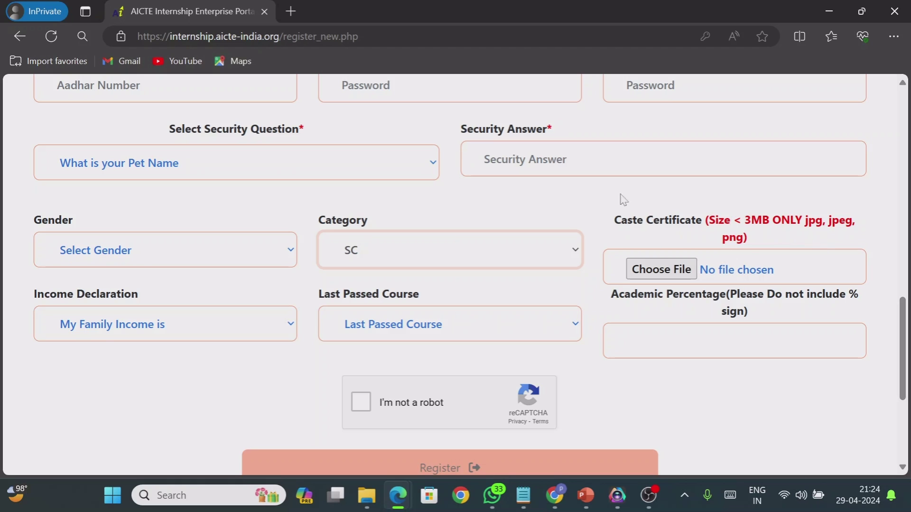
pyautogui.click(657, 275)
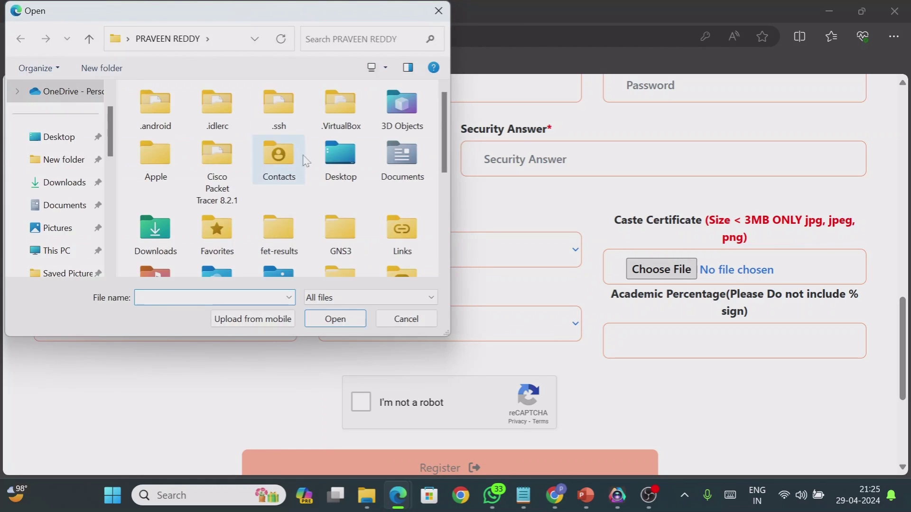
pyautogui.click(436, 12)
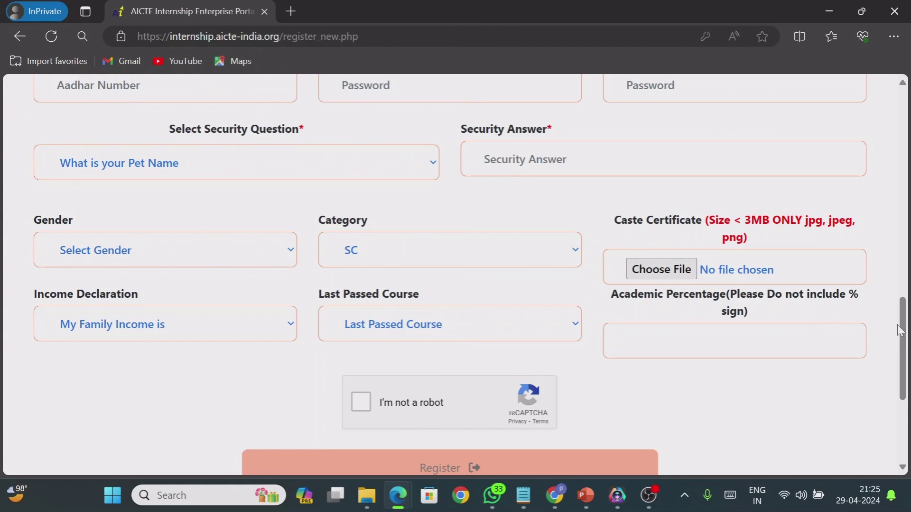
# Step: Check the Income Declaration options without choosing one, and set the category to General and the gender to Male
pyautogui.scroll(-1, 901, 332)
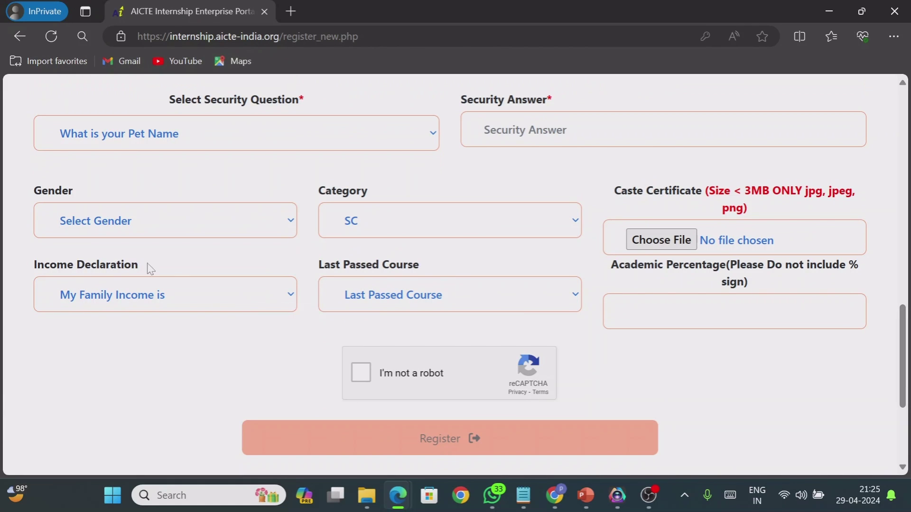
pyautogui.click(196, 295)
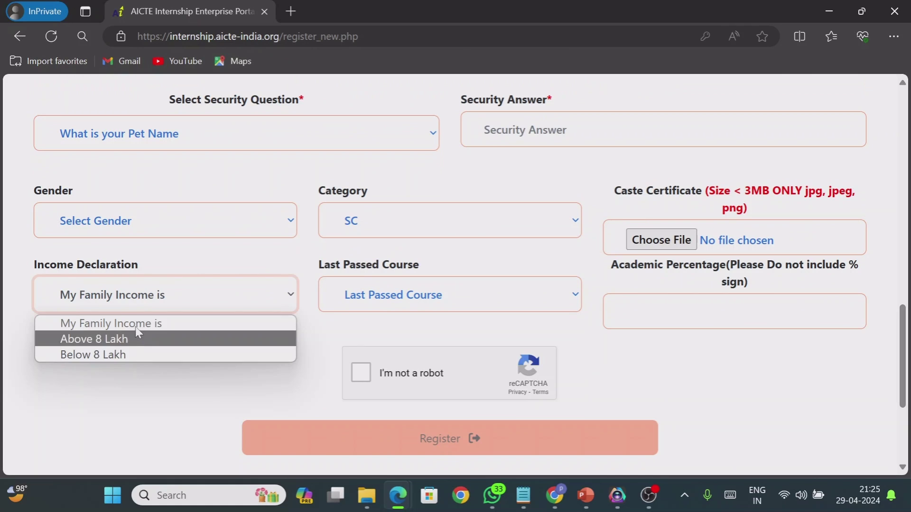
pyautogui.click(162, 385)
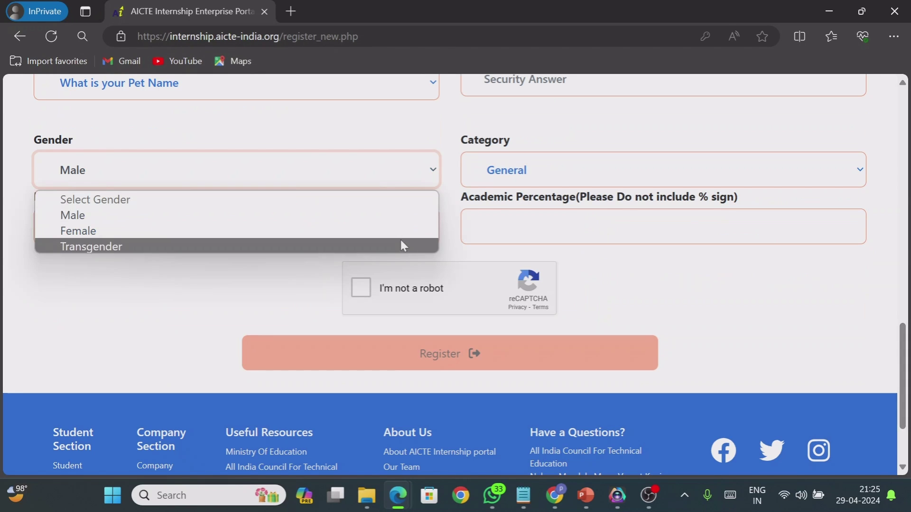
pyautogui.click(203, 305)
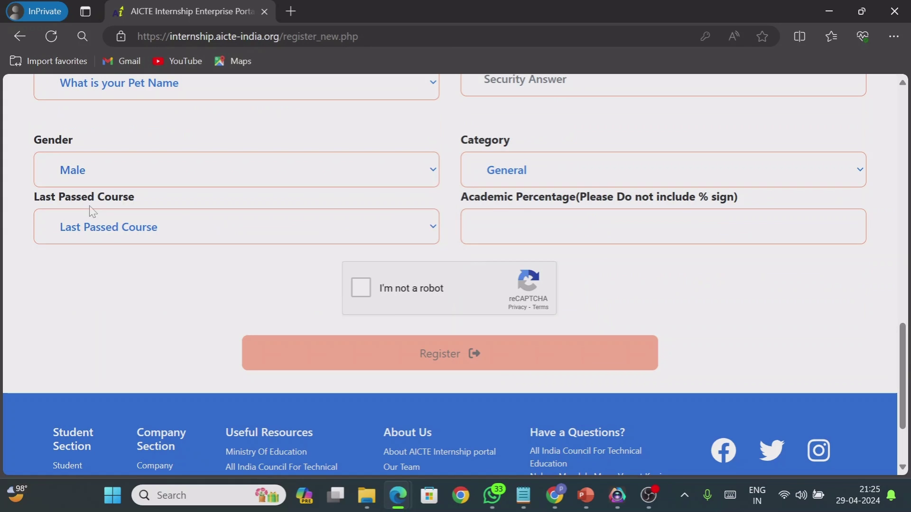
# Step: Set the last passed course to Diploma and try 78 as the academic percentage, clearing the field again
pyautogui.click(166, 231)
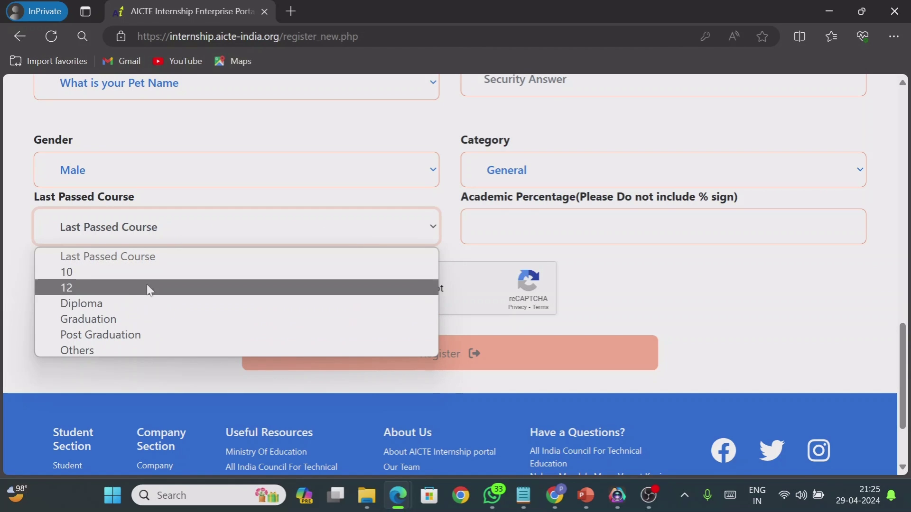
pyautogui.click(120, 306)
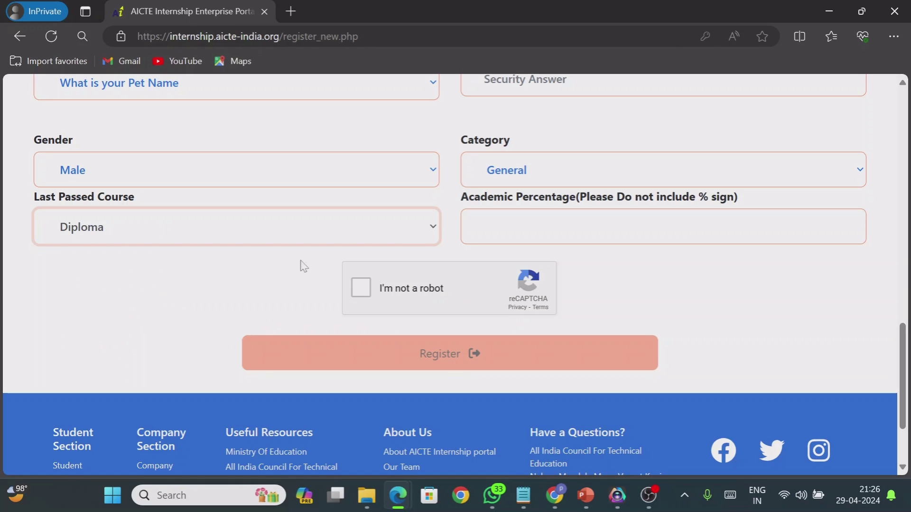
pyautogui.click(484, 226)
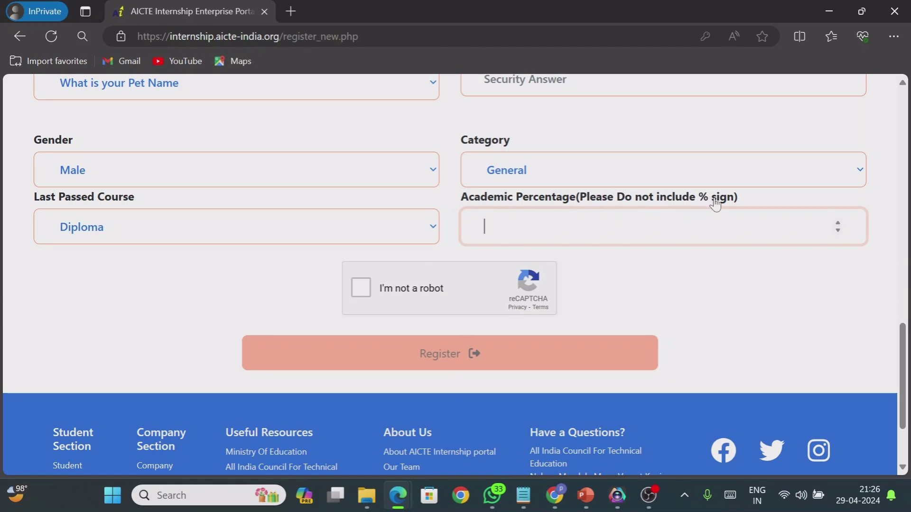
pyautogui.write('78')
pyautogui.press('BackSpace')
pyautogui.press('BackSpace')
# Step: Complete the "I'm not a robot" check and try to submit the student registration form
pyautogui.click(360, 294)
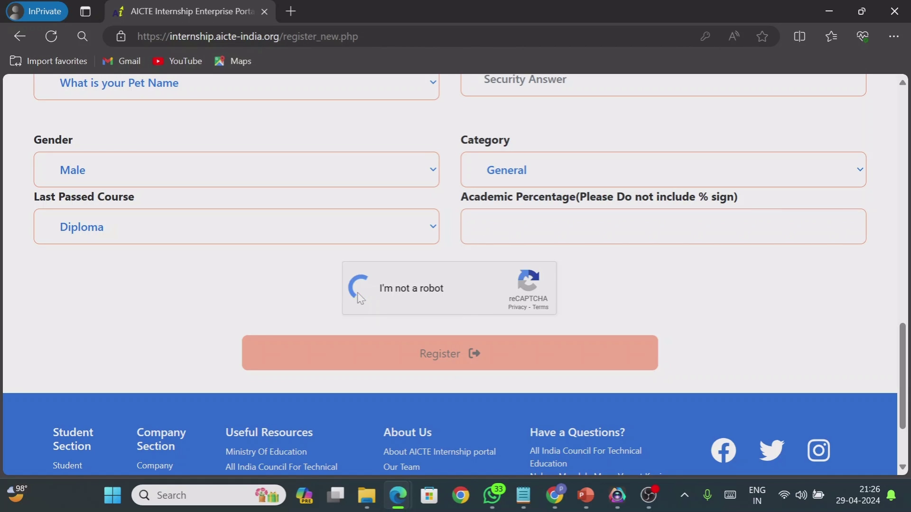
pyautogui.click(437, 363)
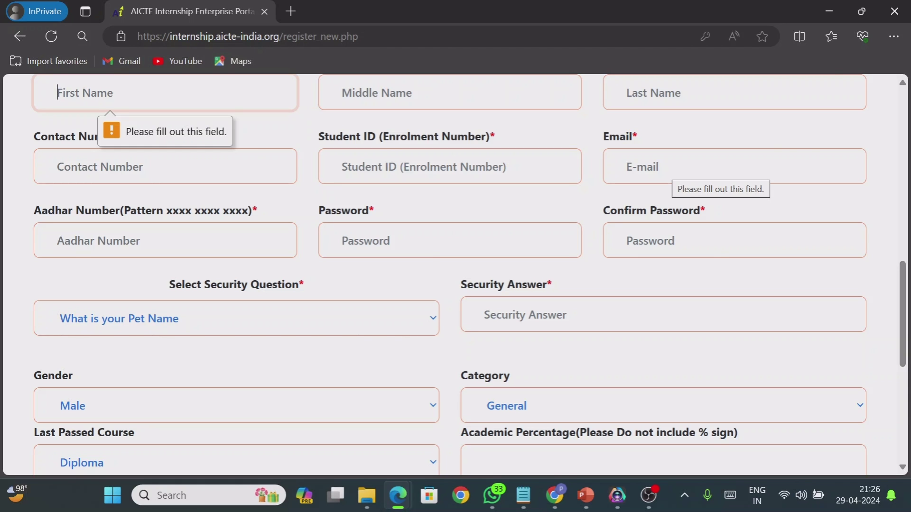
# Step: Switch to Gmail in Chrome, open the "Account Activation Link" message from AICTE Internship and follow its verification link
pyautogui.hotkey('alt', 'Tab')
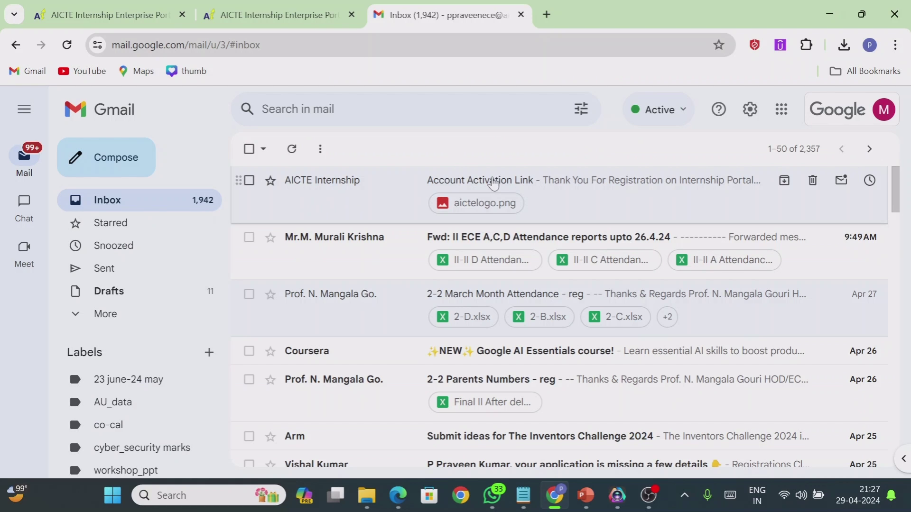
pyautogui.click(525, 185)
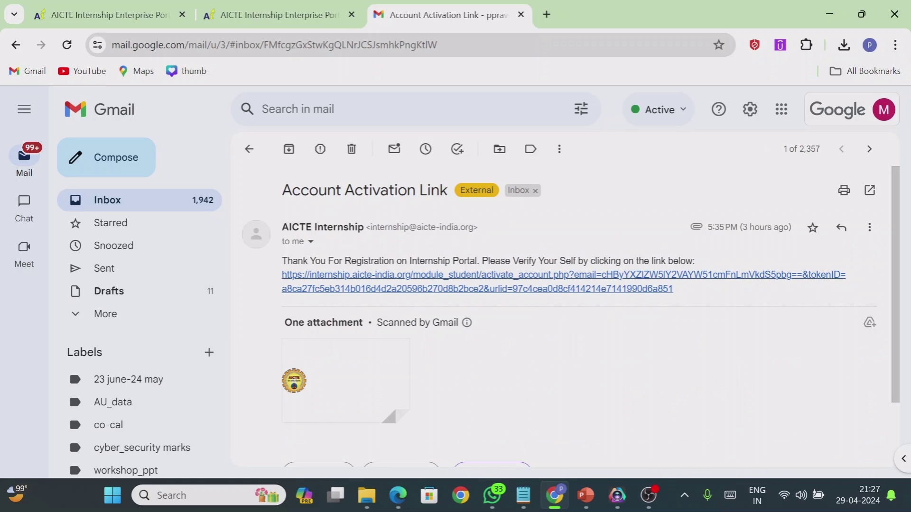
pyautogui.click(640, 280)
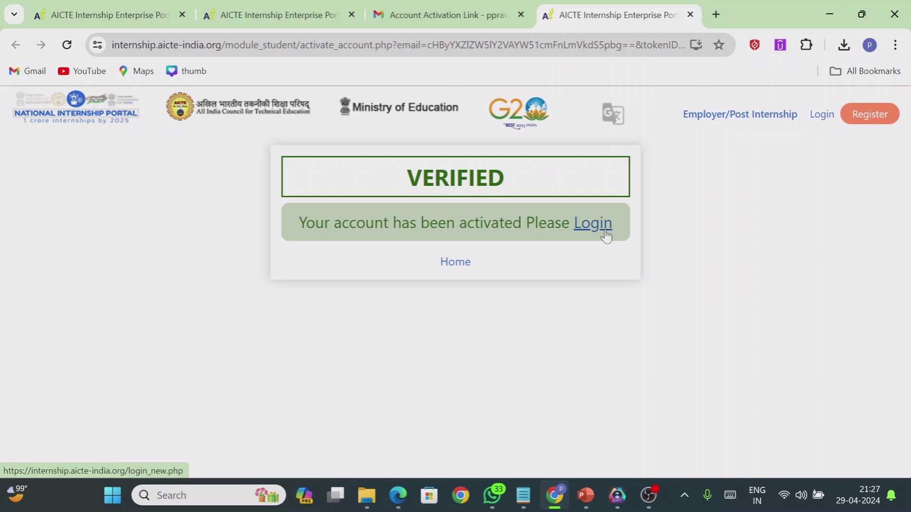
# Step: Go to the portal's login page from the Cisco internship description and confirm Student as the user type
pyautogui.hotkey('ctrl', '1')
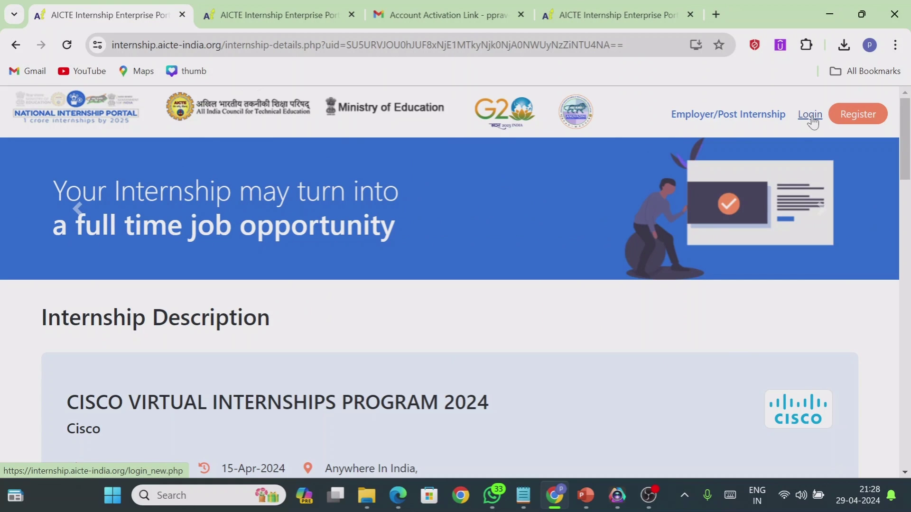
pyautogui.click(812, 118)
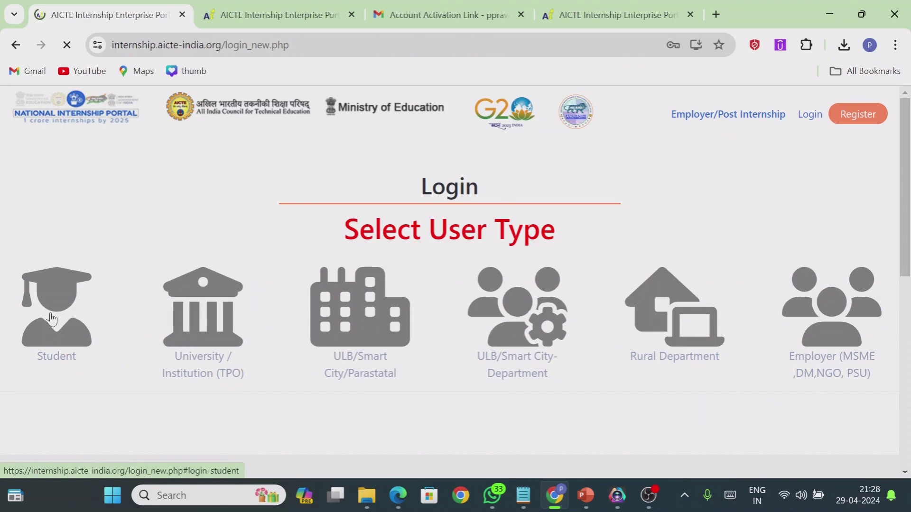
pyautogui.click(45, 333)
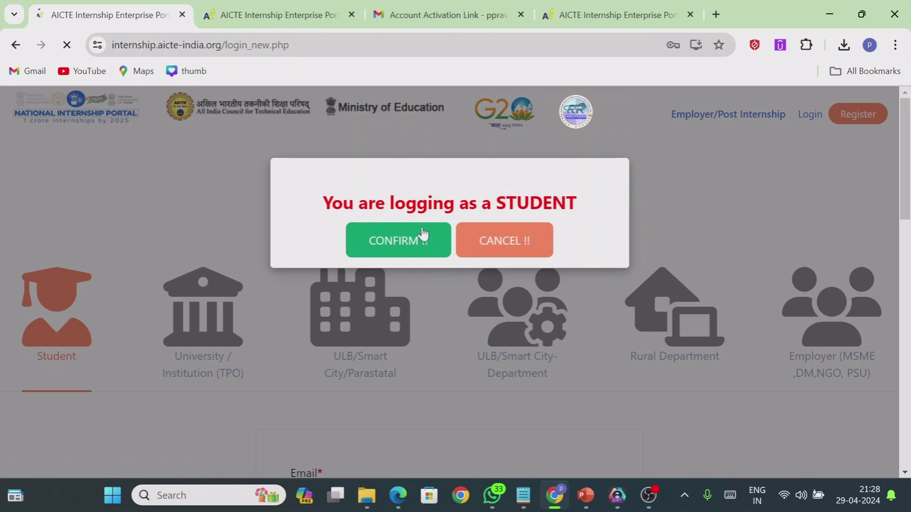
pyautogui.click(418, 243)
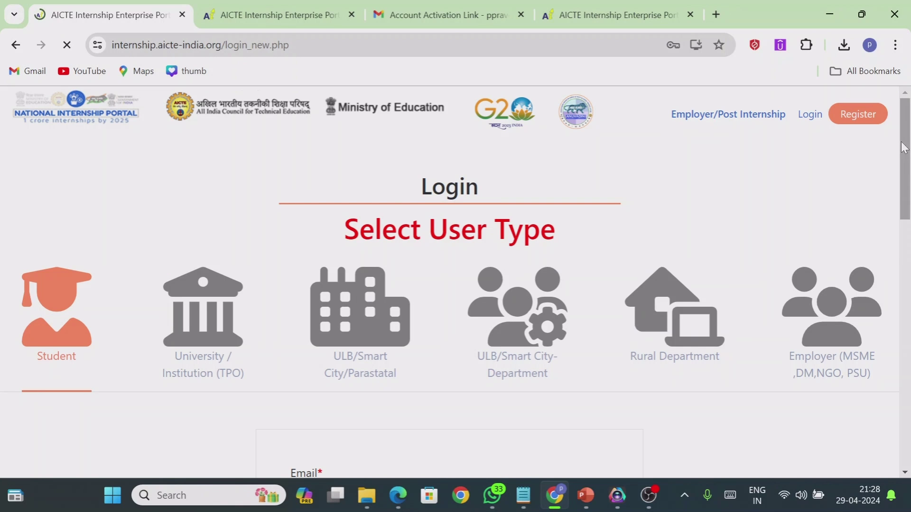
# Step: Complete the "I'm not a robot" check, log in with the prefilled student credentials and dismiss the login confirmation
pyautogui.moveTo(905, 153); pyautogui.dragTo(905, 249)
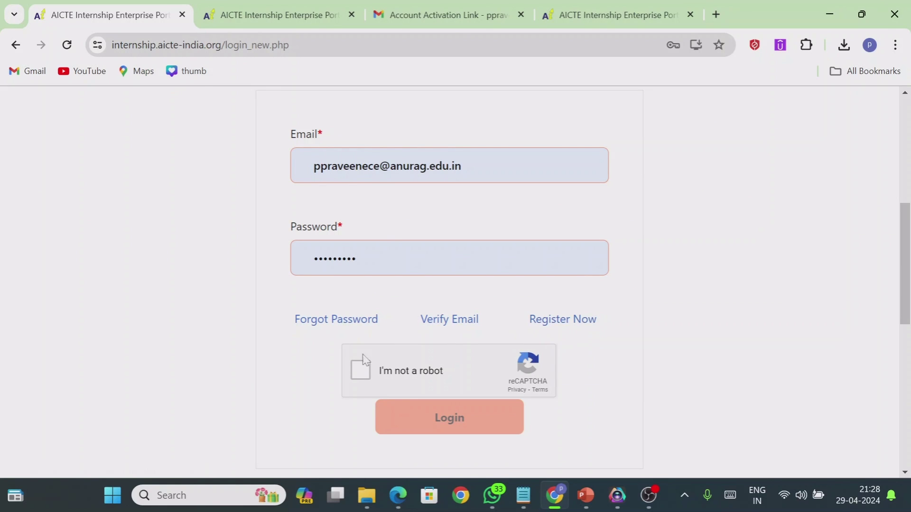
pyautogui.click(358, 370)
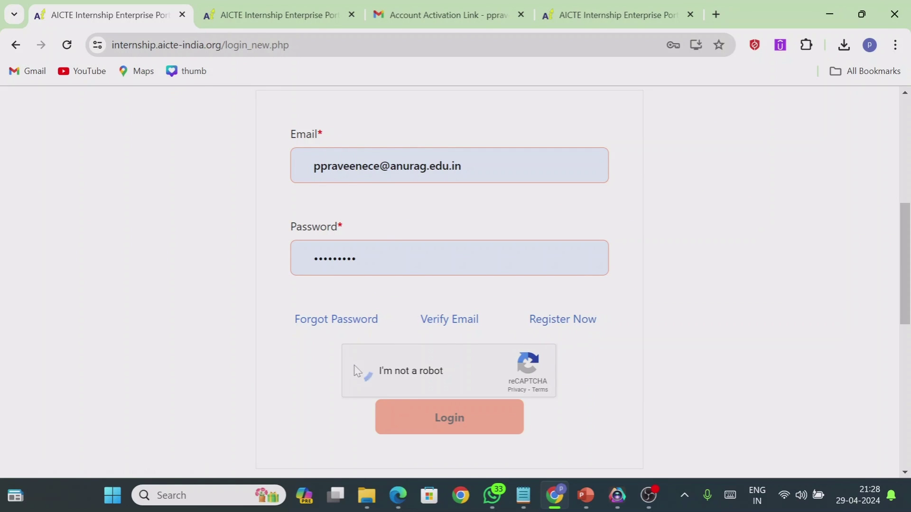
pyautogui.click(425, 417)
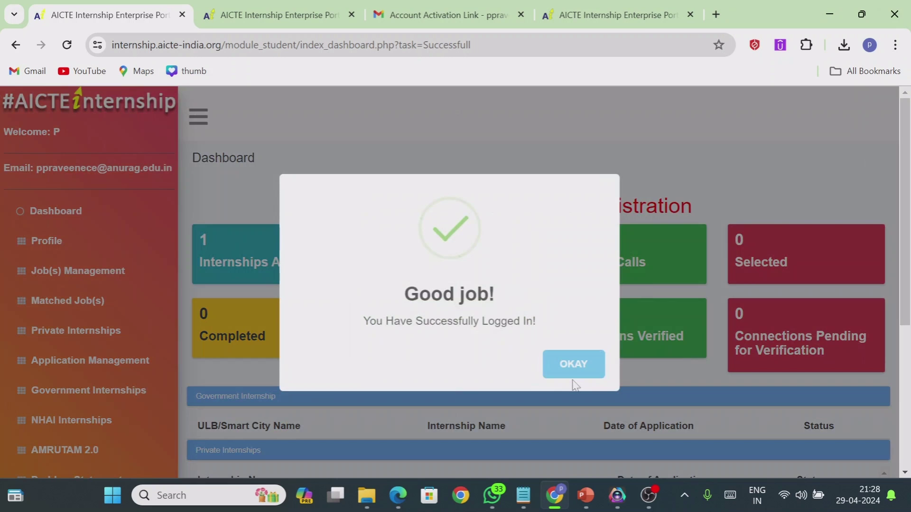
pyautogui.click(594, 367)
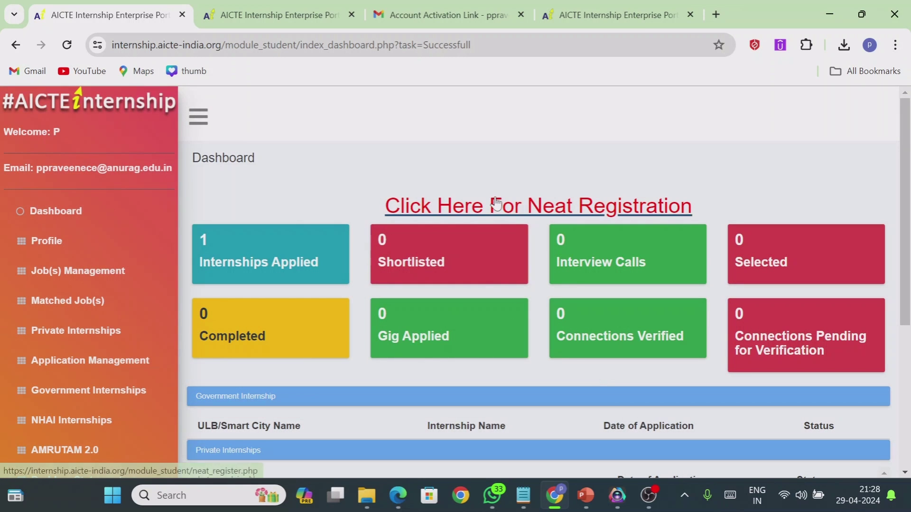
# Step: Open the student profile for editing and review its Personal Details section and other profile sections
pyautogui.moveTo(907, 153)
pyautogui.mouseDown()
pyautogui.moveTo(908, 301)
pyautogui.moveTo(908, 153)
pyautogui.mouseUp()
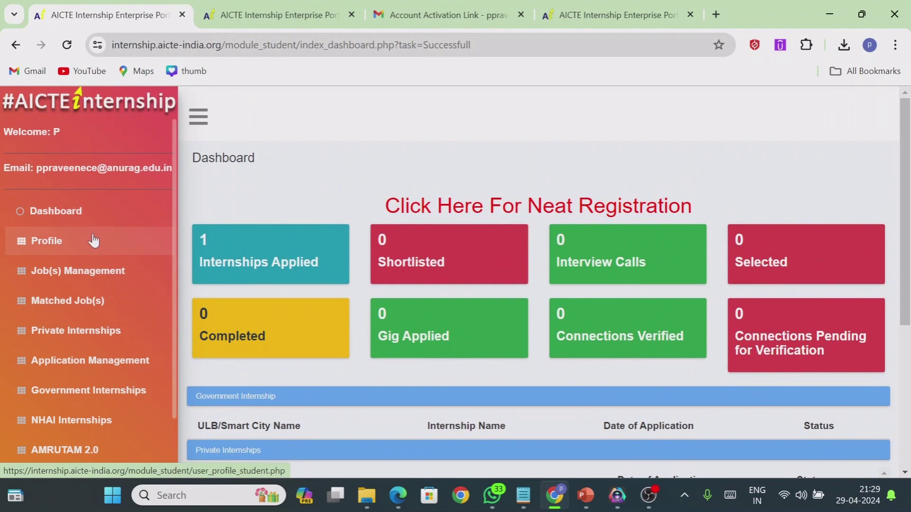
pyautogui.click(42, 251)
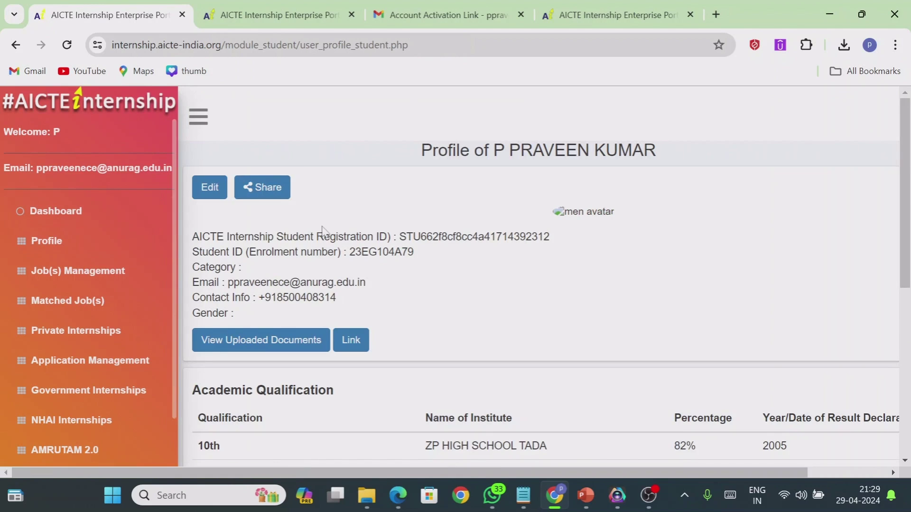
pyautogui.click(210, 188)
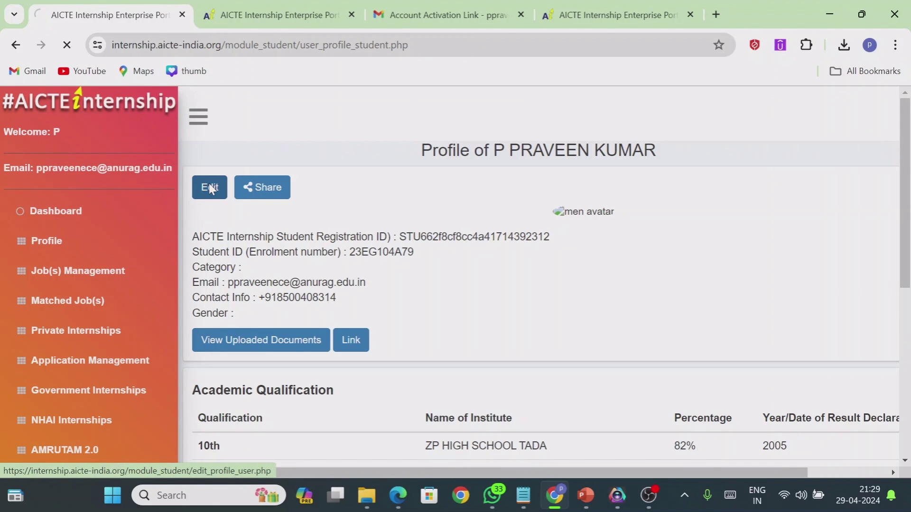
pyautogui.moveTo(906, 141); pyautogui.dragTo(890, 157)
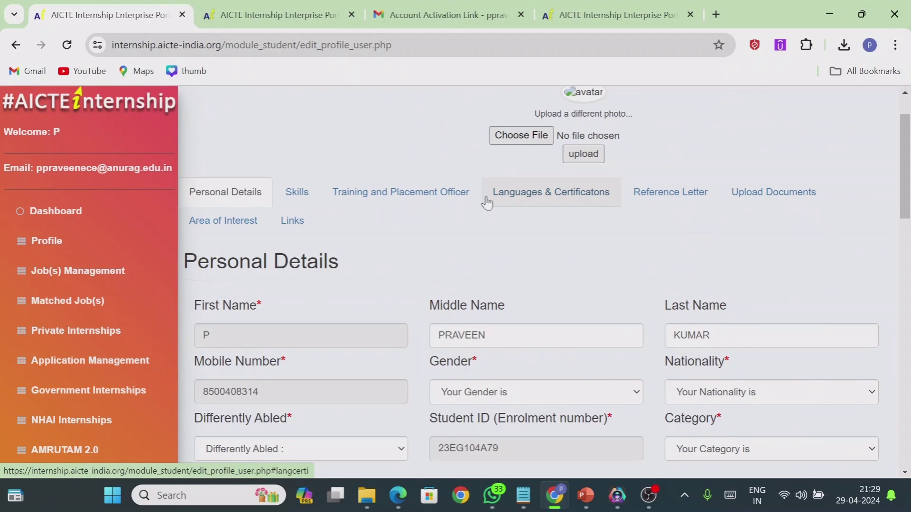
# Step: Switch to Notepad, copy the internship-details URL of the Cisco program and return to the browser
pyautogui.click(523, 499)
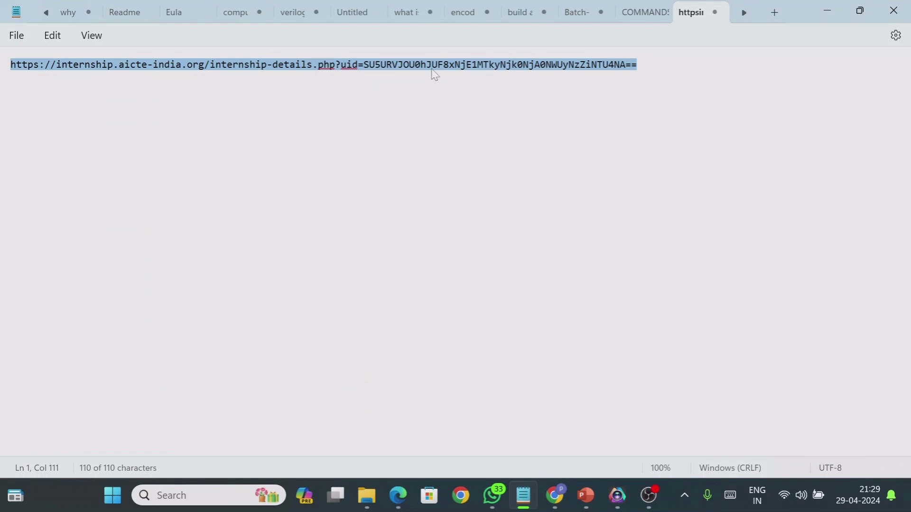
pyautogui.rightClick(435, 74)
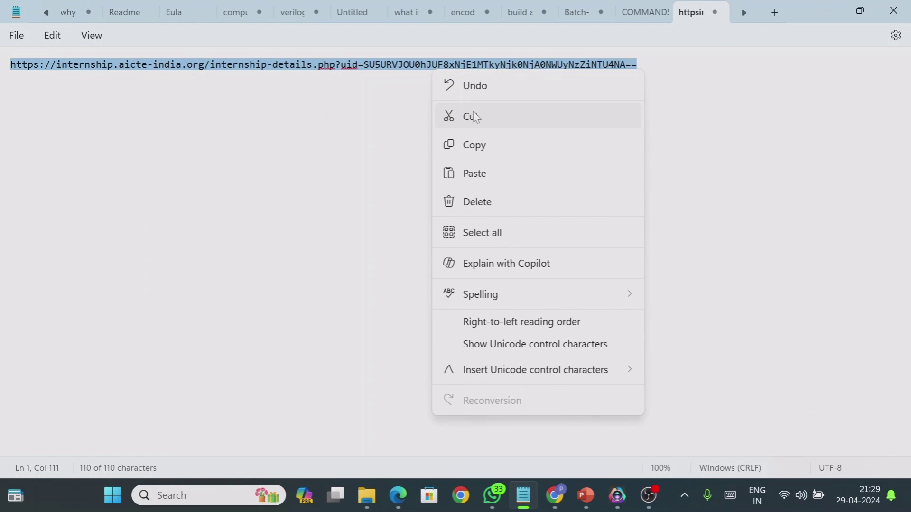
pyautogui.click(479, 149)
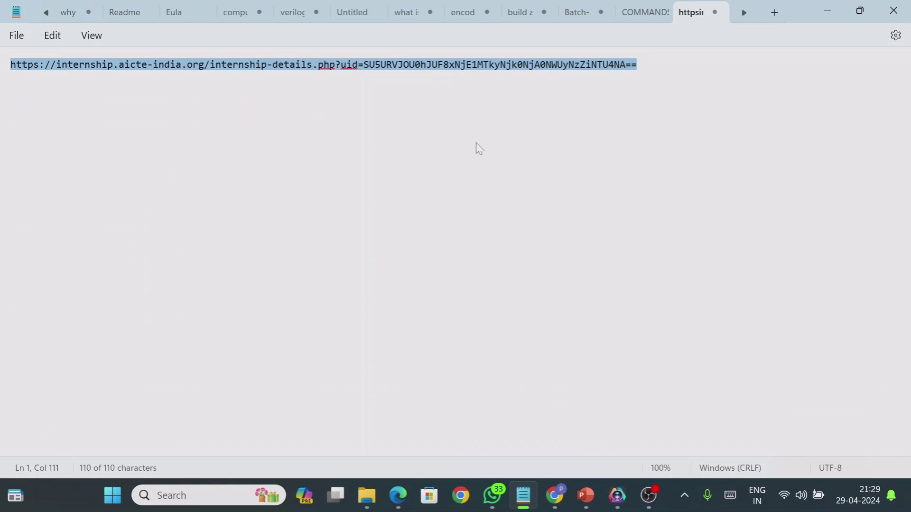
pyautogui.click(830, 11)
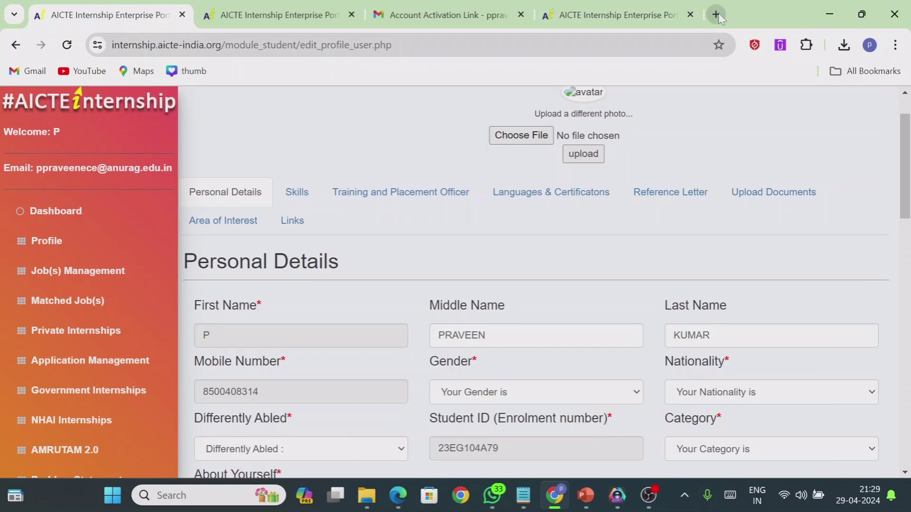
# Step: Open the copied internship-details URL in a new browser tab
pyautogui.click(716, 14)
pyautogui.click(427, 311)
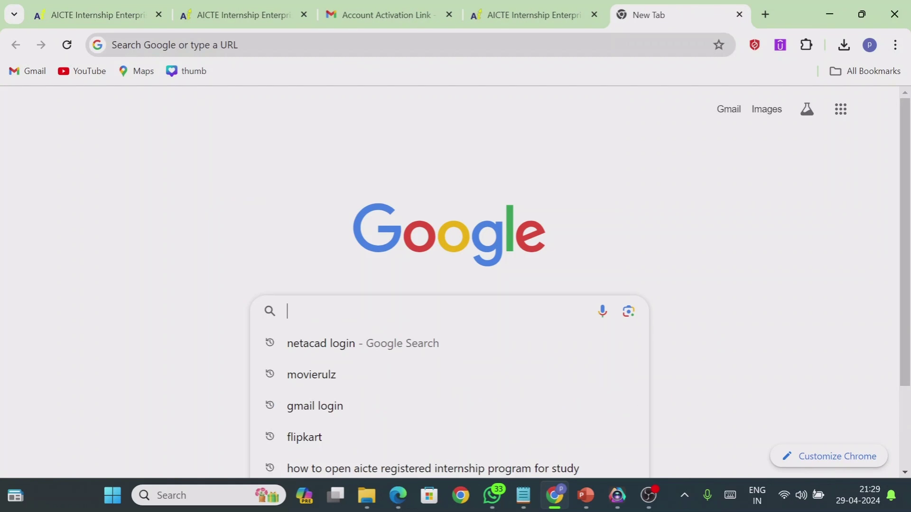
pyautogui.hotkey('ctrl', 'v')
pyautogui.press('Return')
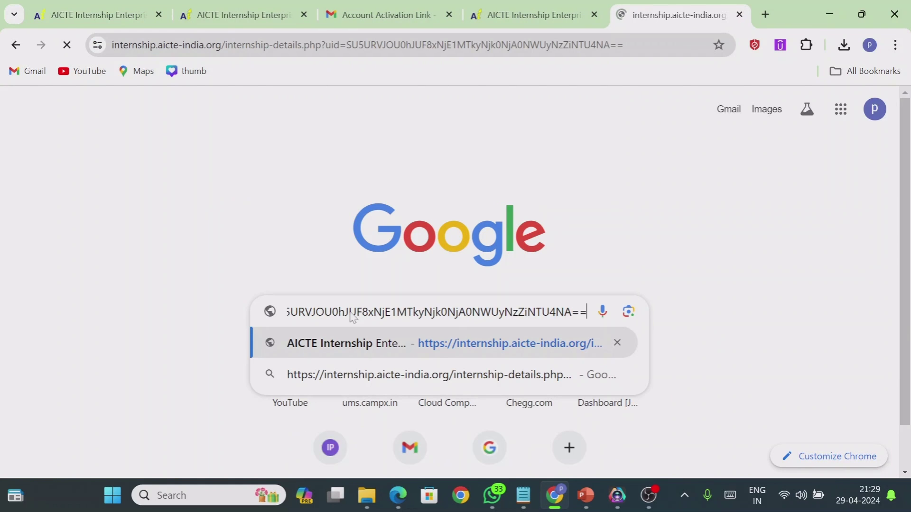